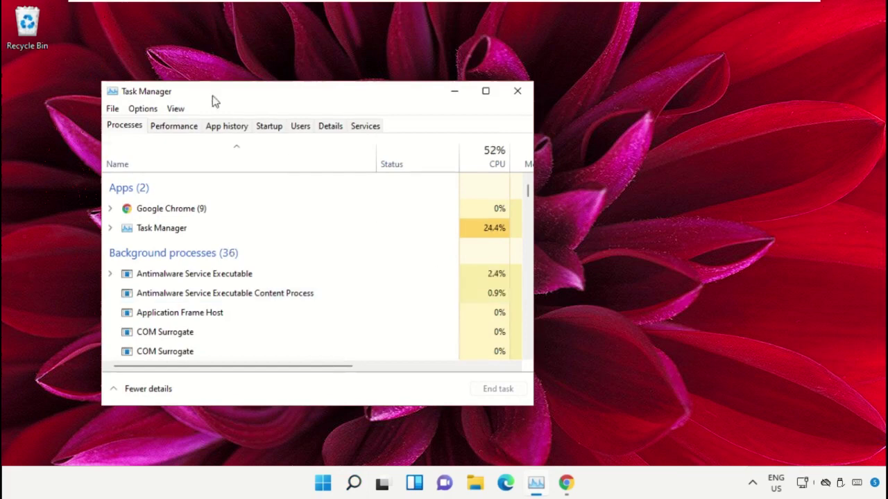
# Step: Move the Task Manager window toward the screen's centre, and start a new task with its program file browser open
pyautogui.moveTo(180, 93); pyautogui.dragTo(409, 74)
pyautogui.click(339, 91)
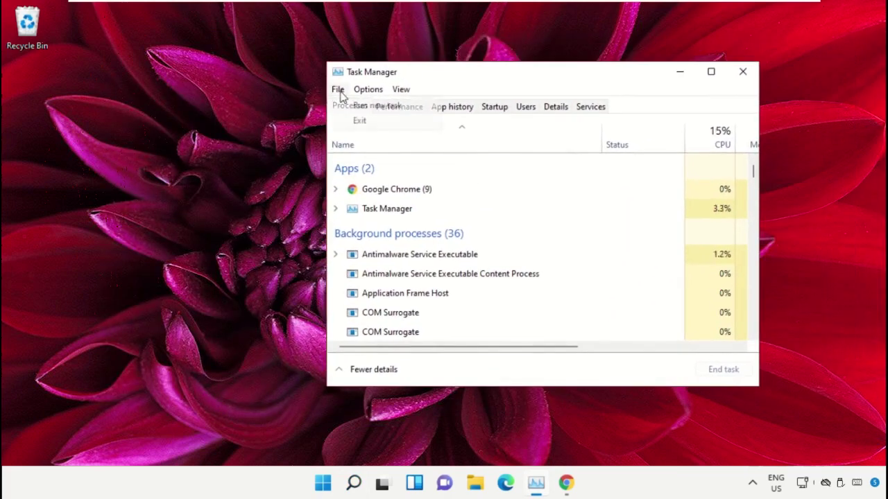
pyautogui.click(418, 111)
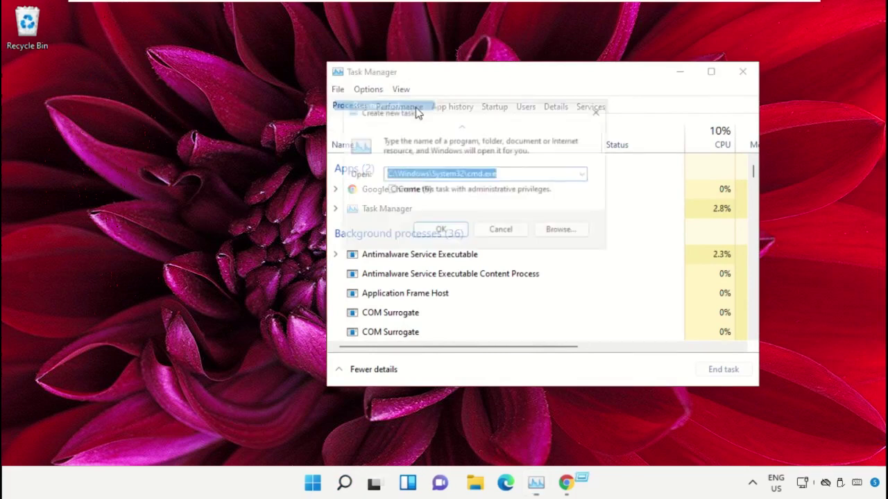
pyautogui.click(567, 235)
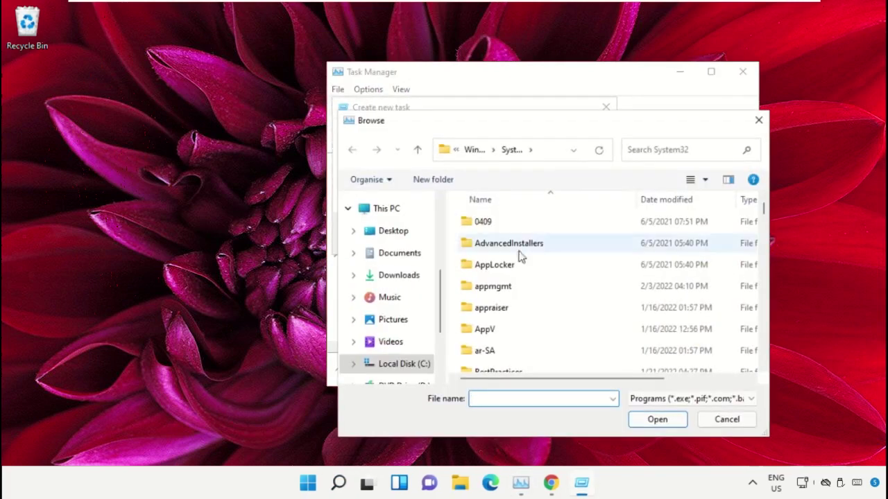
# Step: Browse from This PC through Local Disk (C:) and the Windows folder into System32
pyautogui.click(383, 208)
pyautogui.scroll(-5, 555, 264)
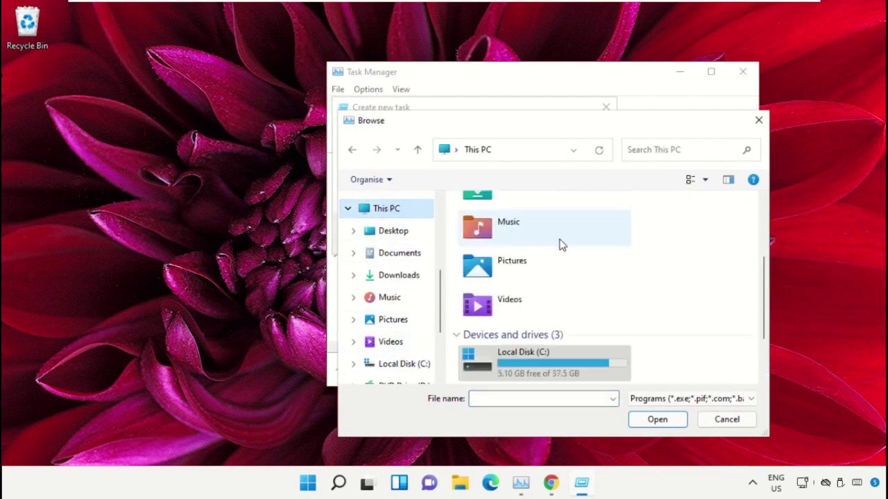
pyautogui.doubleClick(548, 286)
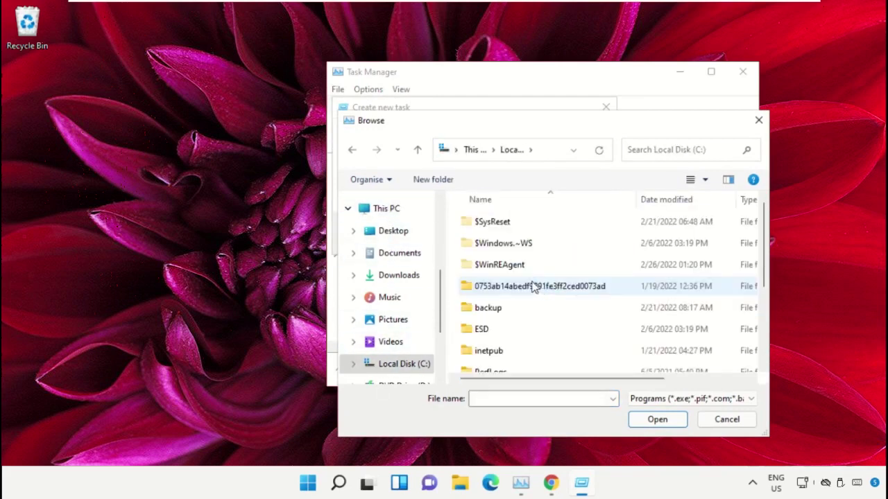
pyautogui.scroll(-3, 533, 288)
pyautogui.doubleClick(497, 363)
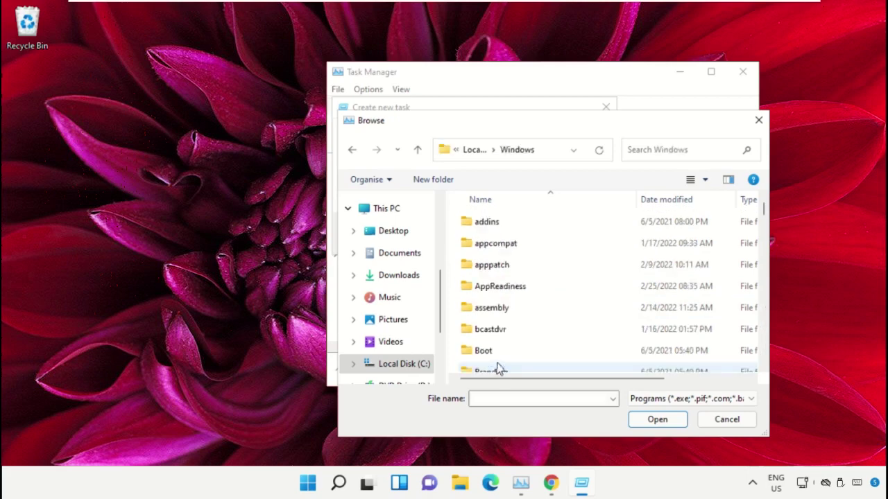
pyautogui.write('sys')
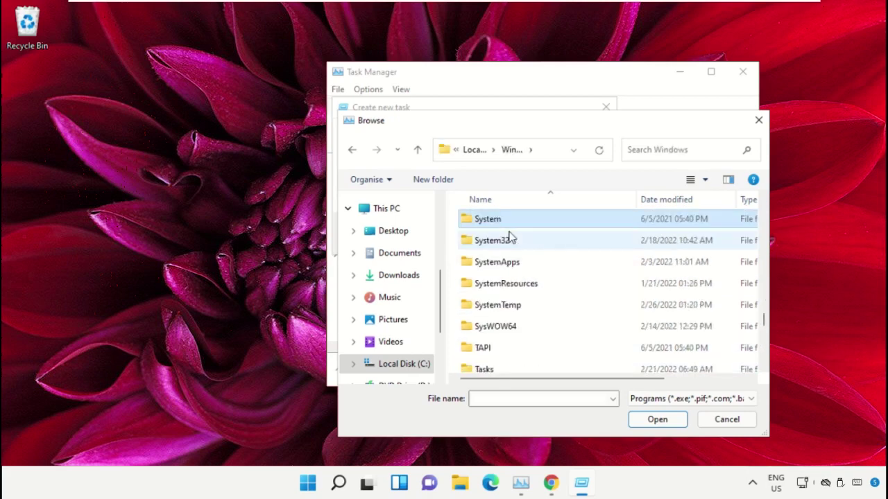
pyautogui.doubleClick(513, 241)
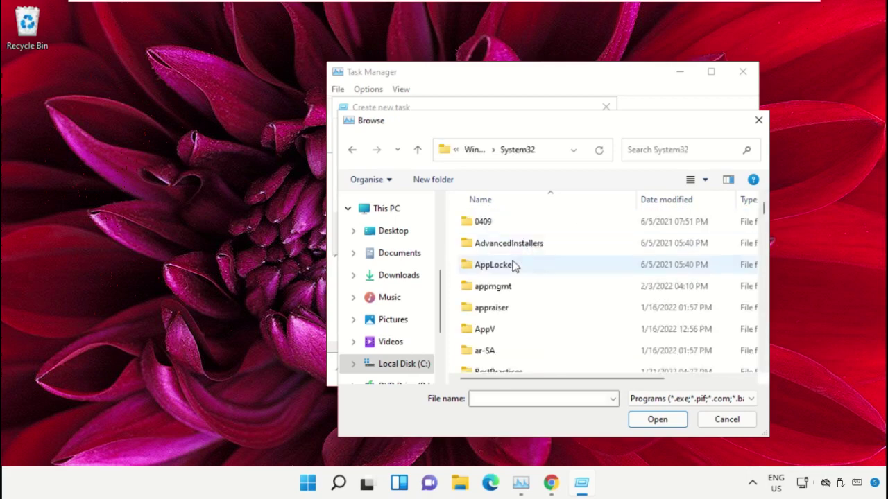
# Step: Find cmd.exe in the System32 folder and choose it as the program for the new task
pyautogui.scroll(-3, 514, 265)
pyautogui.scroll(-20, 516, 269)
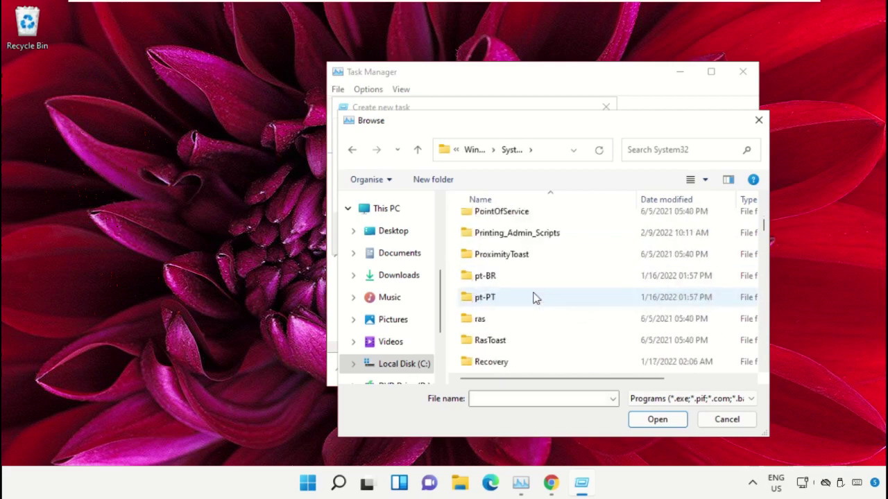
pyautogui.doubleClick(536, 298)
pyautogui.hotkey('alt', 'Left')
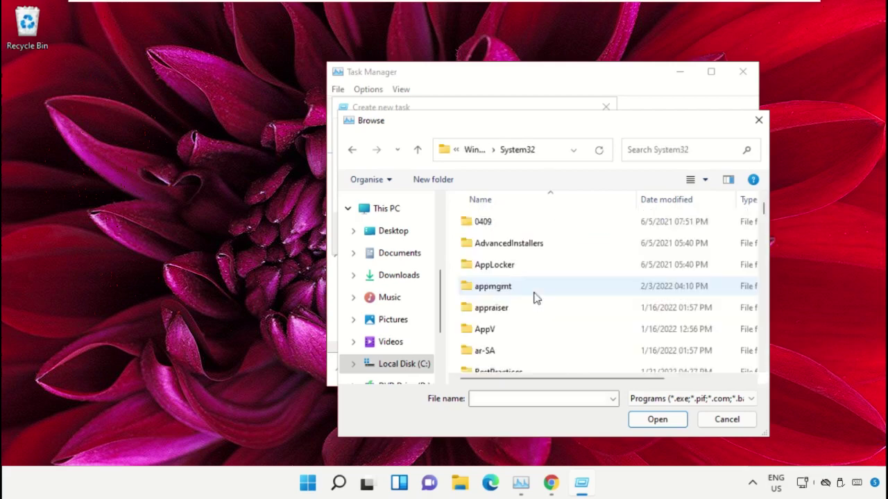
pyautogui.scroll(-20, 536, 298)
pyautogui.write('cmd')
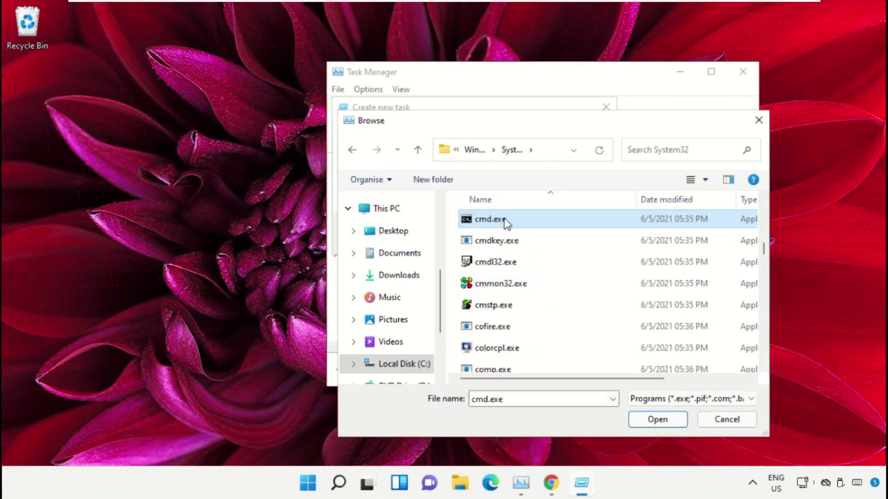
pyautogui.doubleClick(505, 220)
# Step: Run C:\Windows\System32\cmd.exe with administrative privileges, then shrink its window and reposition it nearer the screen's centre
pyautogui.moveTo(536, 173); pyautogui.dragTo(345, 192)
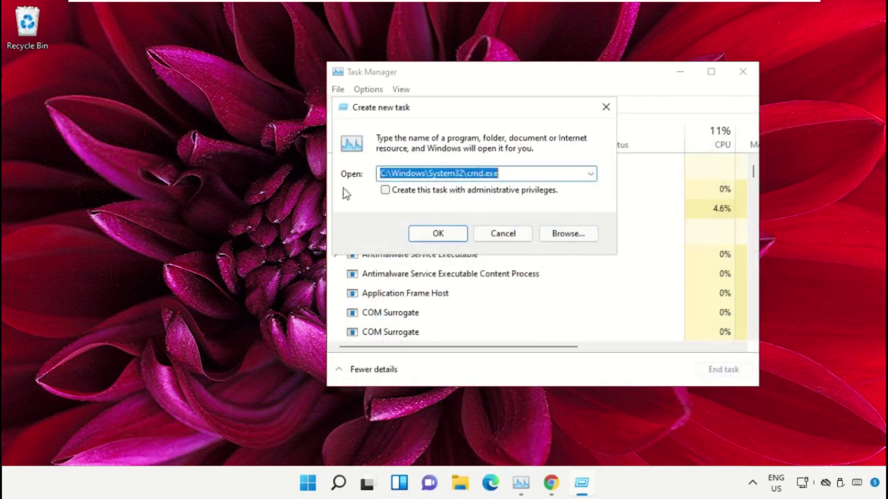
pyautogui.click(385, 190)
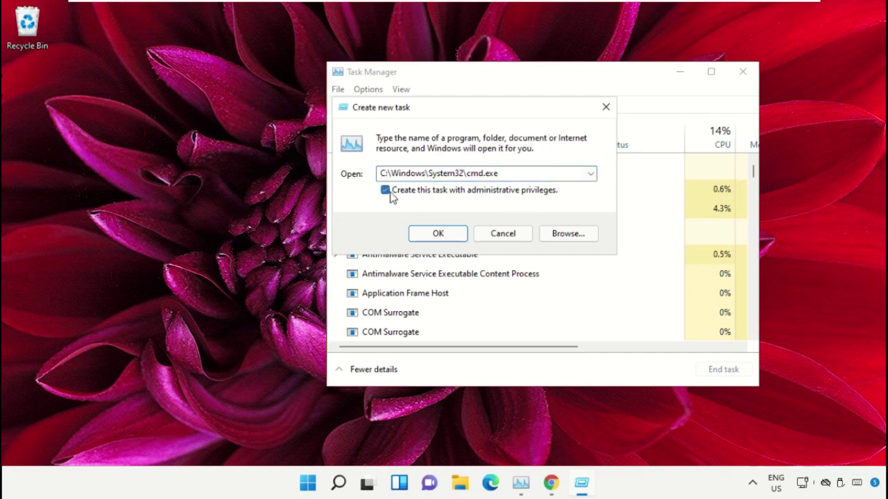
pyautogui.click(437, 233)
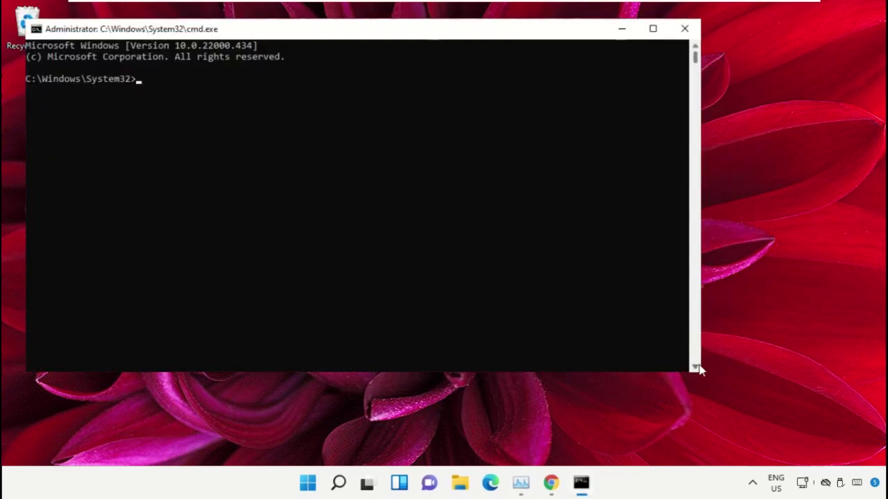
pyautogui.moveTo(699, 375); pyautogui.dragTo(518, 306)
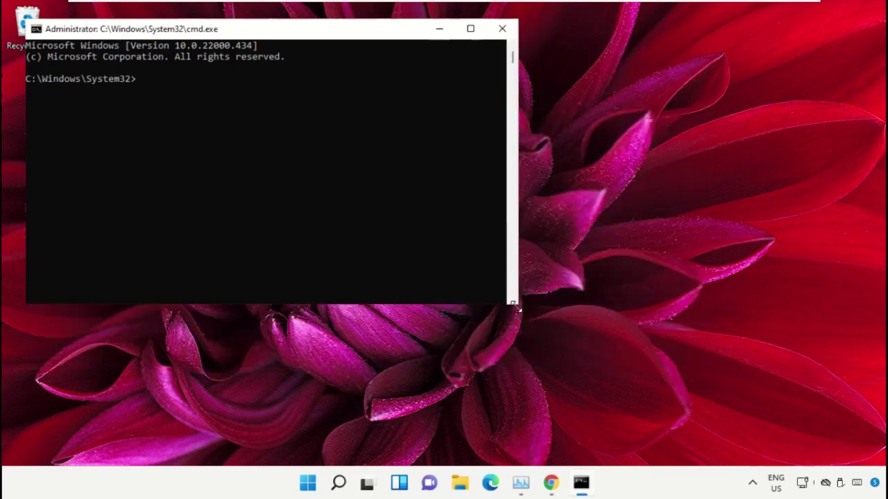
pyautogui.moveTo(319, 29); pyautogui.dragTo(547, 168)
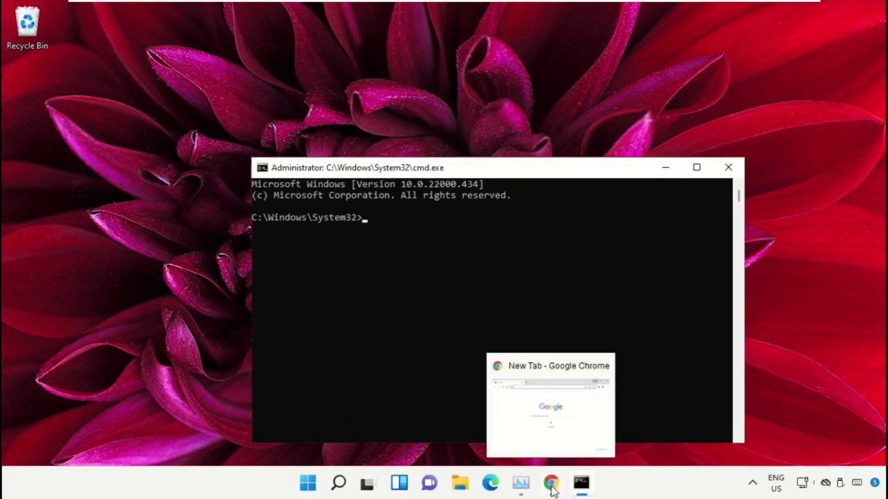
# Step: Switch to Google Chrome and load google.com
pyautogui.moveTo(554, 490); pyautogui.dragTo(525, 485)
pyautogui.moveTo(525, 486)
pyautogui.click(561, 430)
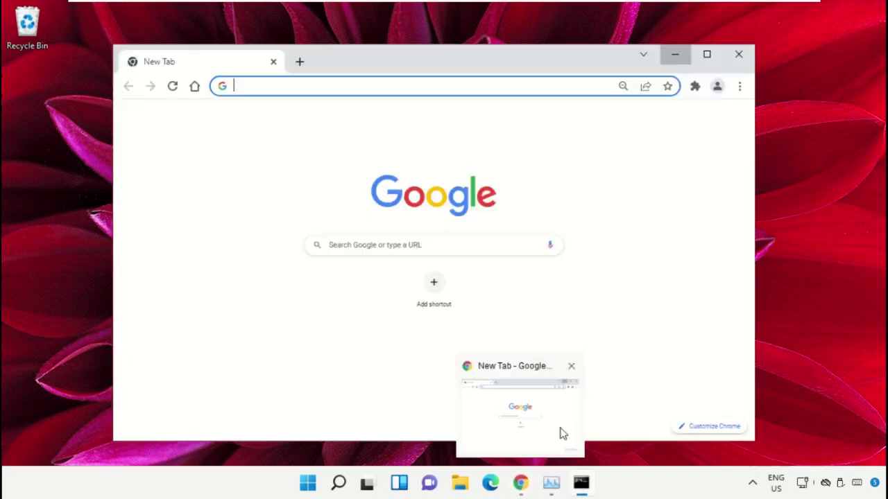
pyautogui.write('google.com')
pyautogui.press('Return')
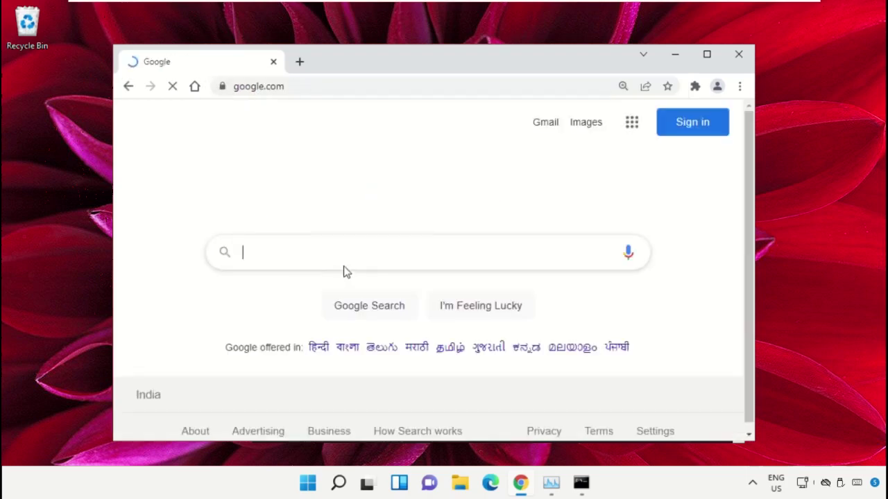
# Step: Search Google for "hows.tech windows commands" and open the "Important Windows Commands - Hows.tech" result
pyautogui.write('hows.t')
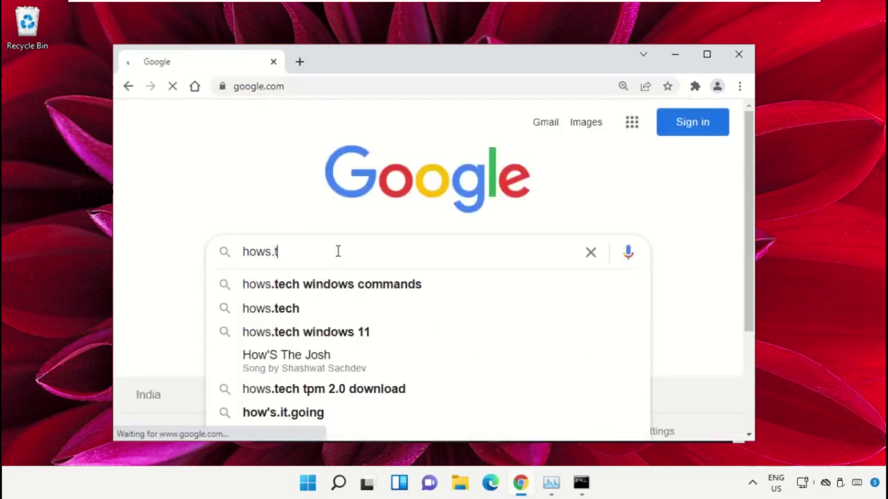
pyautogui.press('Down')
pyautogui.press('Return')
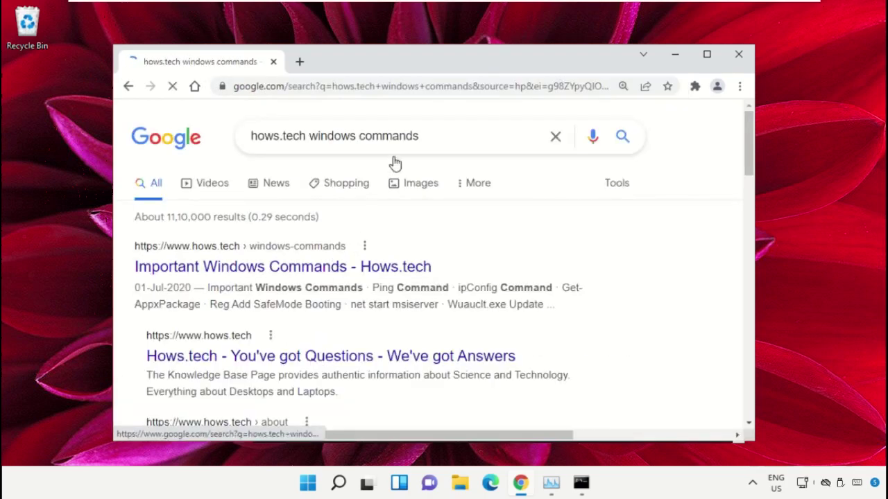
pyautogui.moveTo(457, 135); pyautogui.dragTo(223, 127)
pyautogui.click(271, 118)
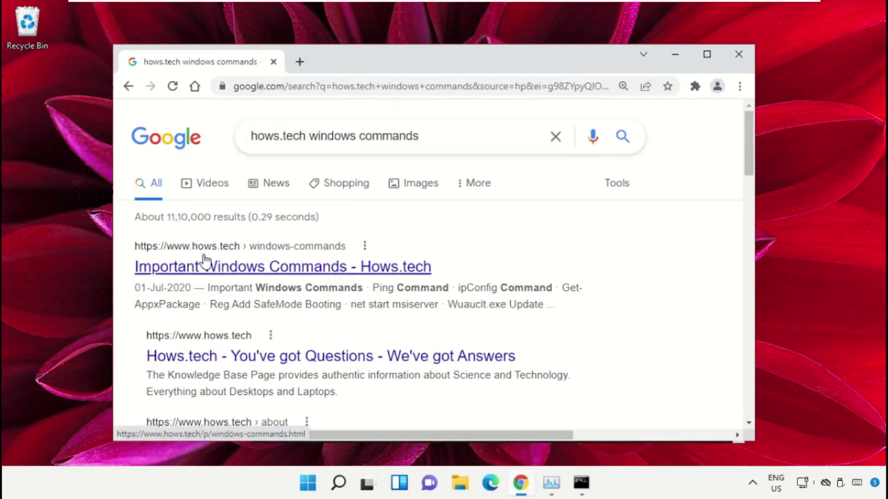
pyautogui.click(380, 276)
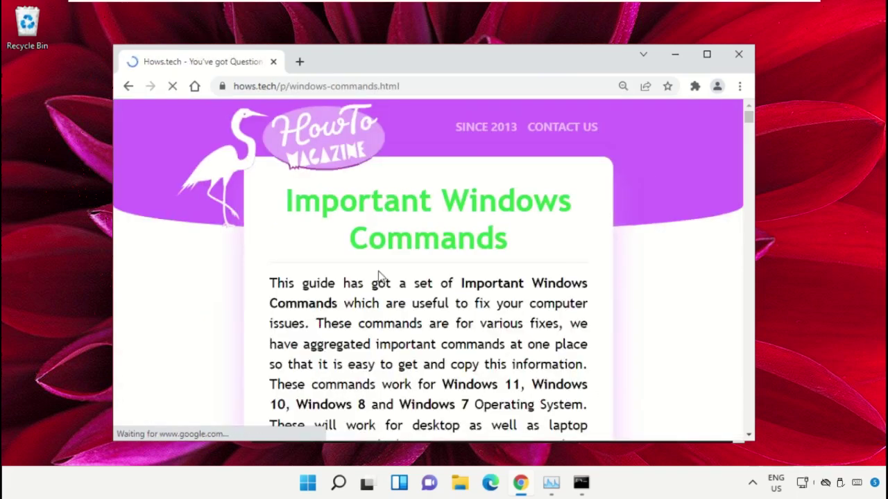
# Step: Find Command 12 on the page and copy its text, sfc /scanfile=c:\windows\system32\ieframe.dll
pyautogui.scroll(-10, 437, 187)
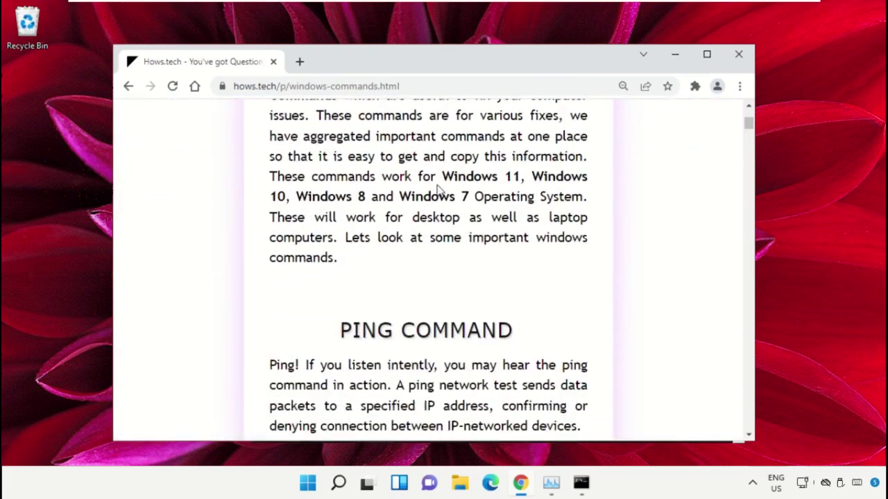
pyautogui.scroll(-15, 437, 193)
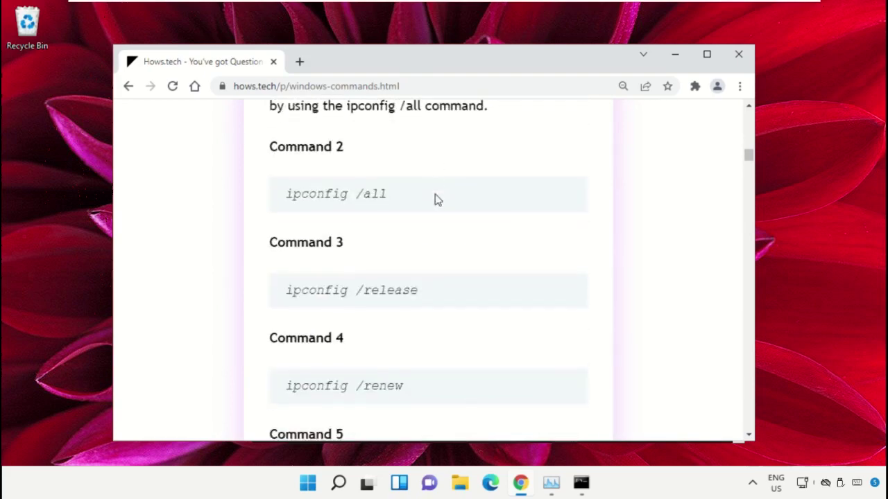
pyautogui.scroll(-15, 437, 215)
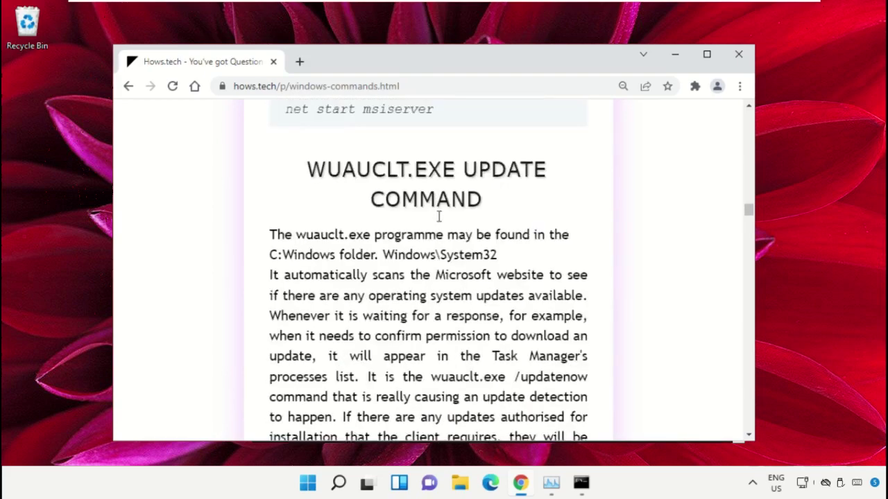
pyautogui.scroll(-10, 438, 222)
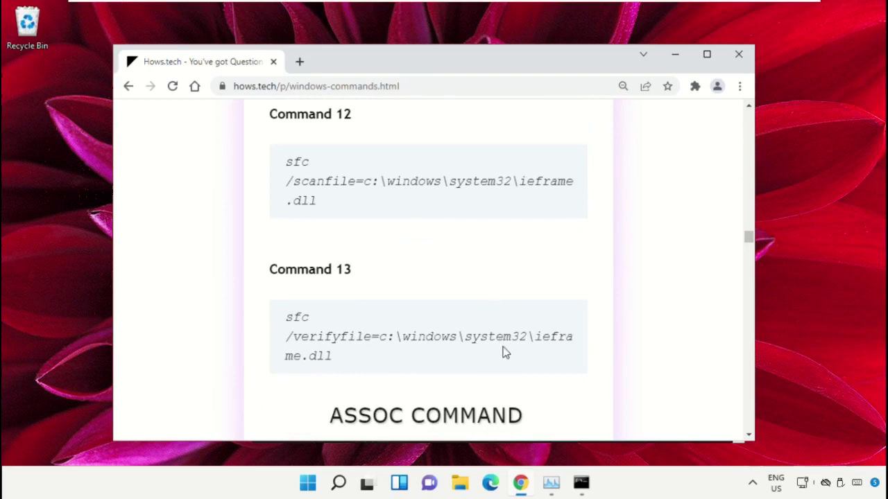
pyautogui.tripleClick(392, 182)
pyautogui.rightClick(352, 182)
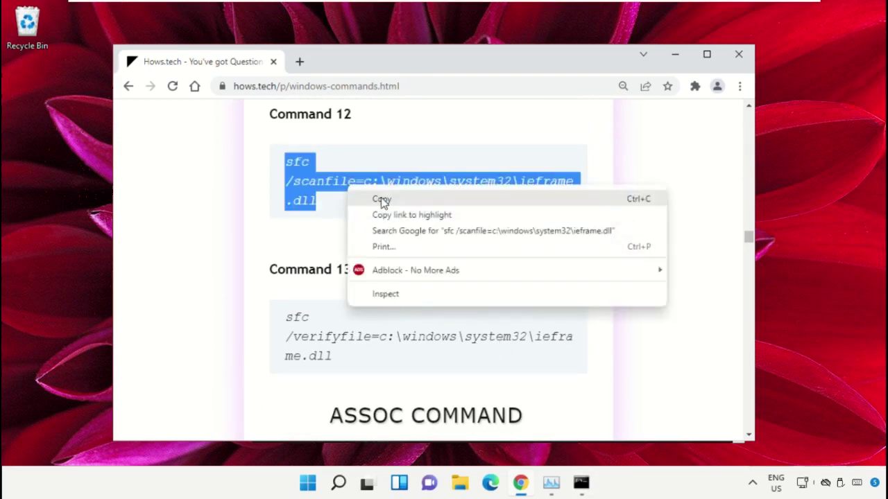
pyautogui.click(382, 199)
# Step: Switch to the administrator Command Prompt and run the copied sfc /scanfile=c:\windows\system32\ieframe.dll command
pyautogui.click(580, 483)
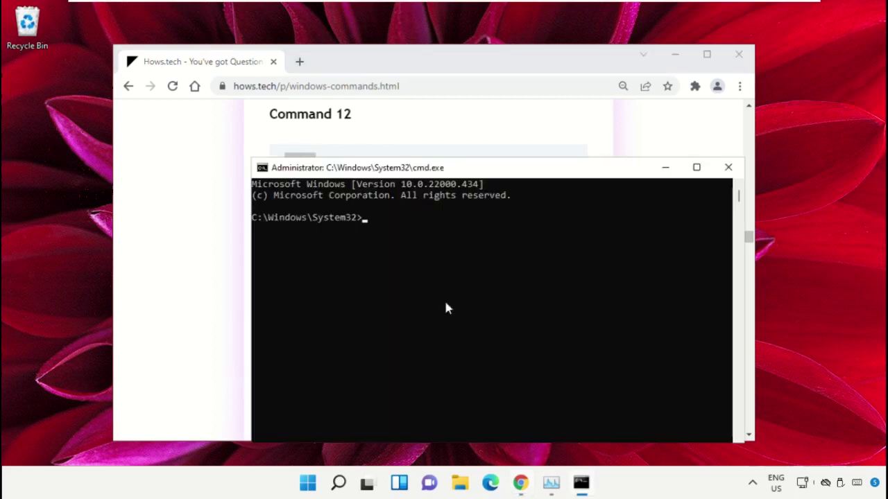
pyautogui.rightClick(391, 221)
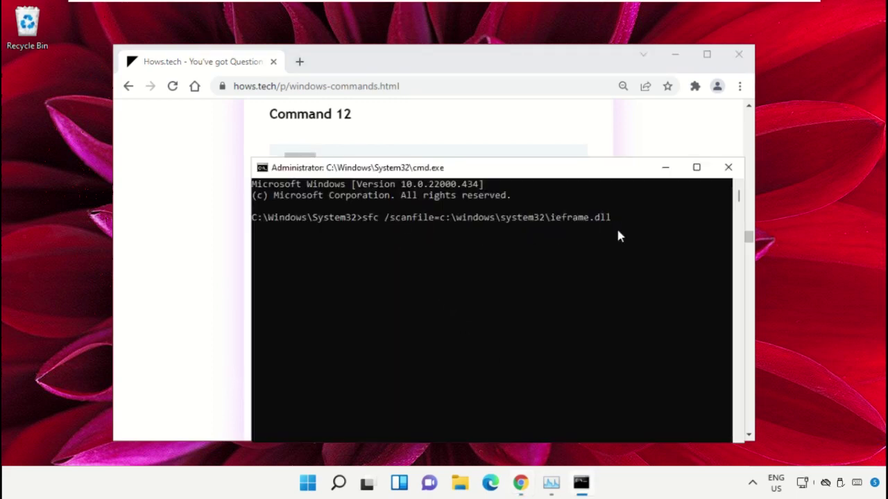
pyautogui.press('Return')
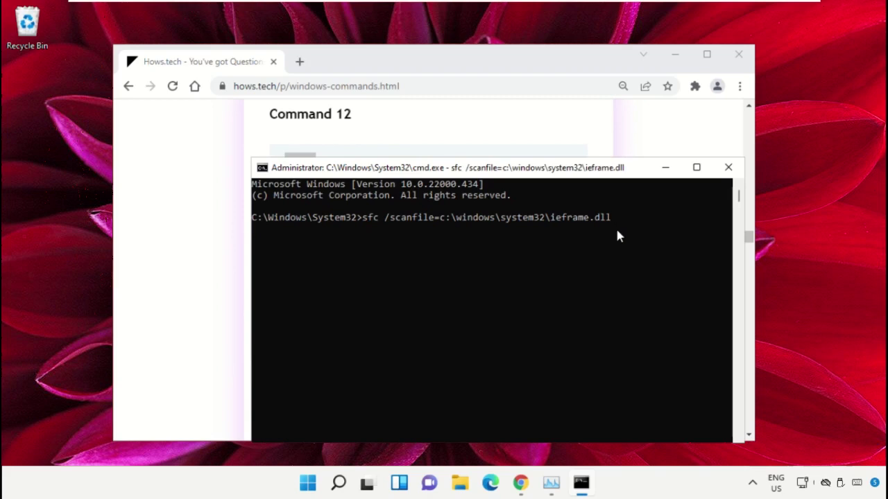
# Step: Return to the Hows.tech page in Chrome and copy Command 13, sfc /verifyfile=c:\windows\system32\ieframe.dll
pyautogui.click(525, 114)
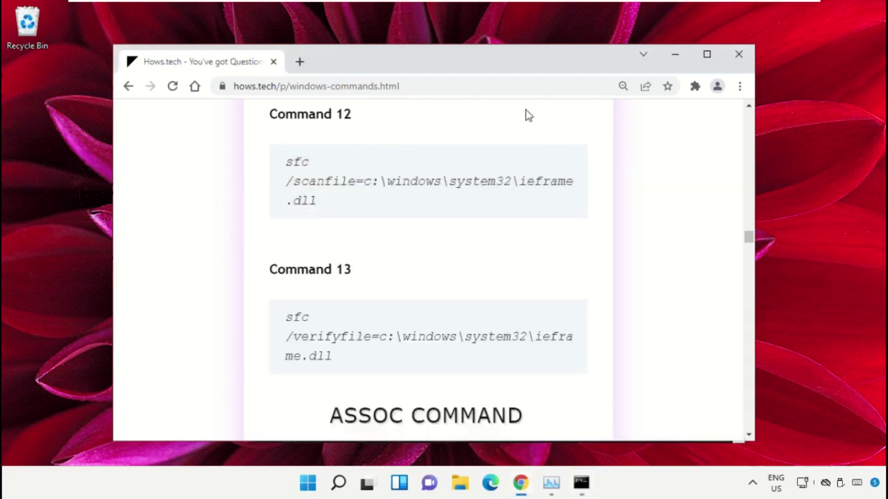
pyautogui.tripleClick(385, 333)
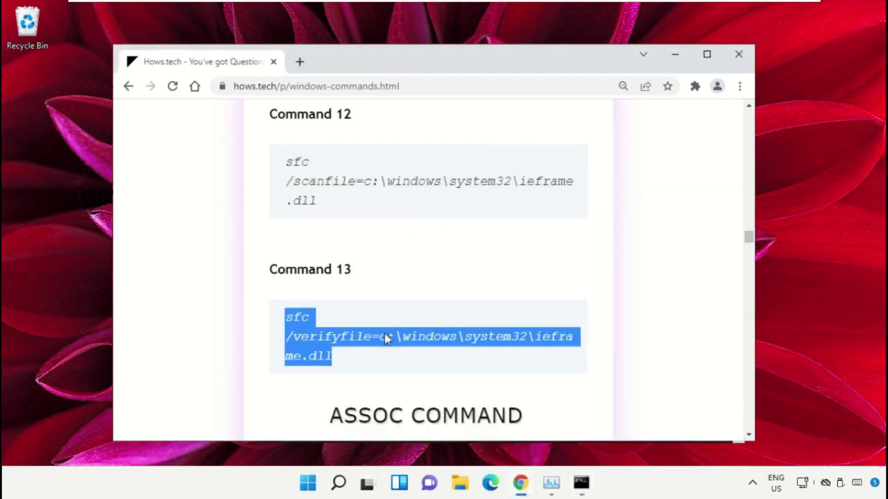
pyautogui.rightClick(386, 335)
pyautogui.click(454, 220)
# Step: Run the copied sfc /verifyfile=c:\windows\system32\ieframe.dll command in the Command Prompt, and close the session with exit
pyautogui.click(581, 483)
pyautogui.rightClick(442, 313)
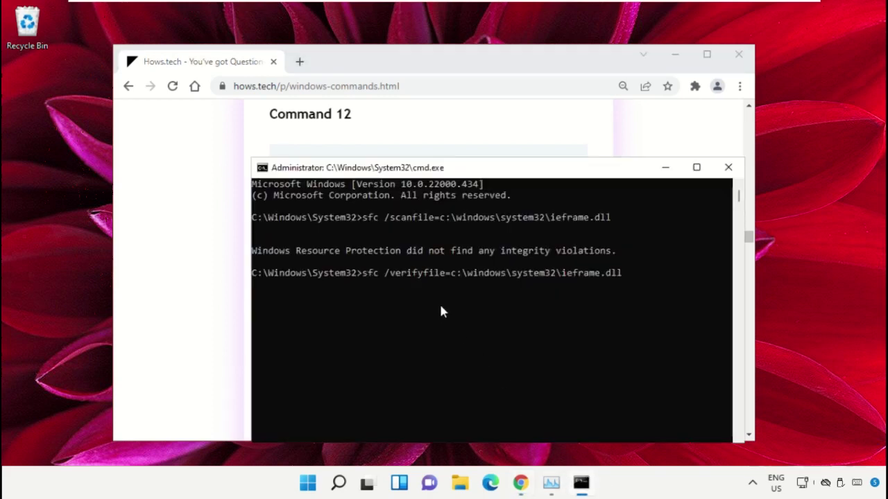
pyautogui.press('Return')
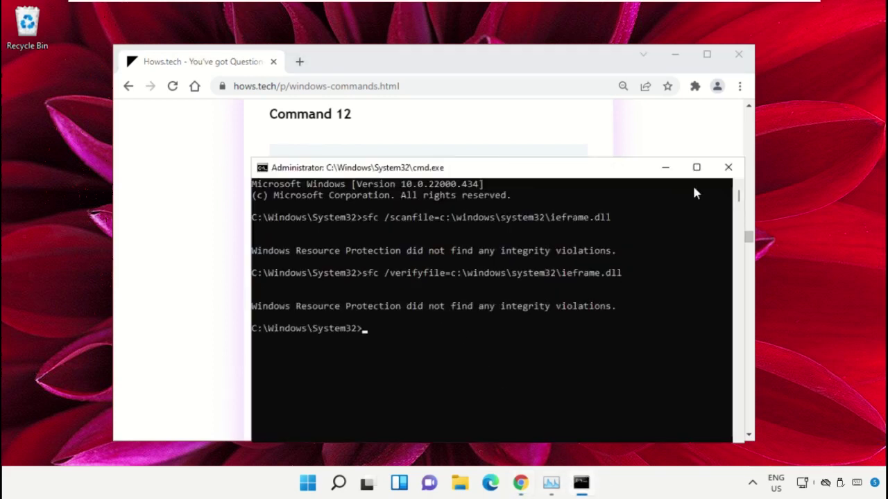
pyautogui.write('exit')
pyautogui.press('Return')
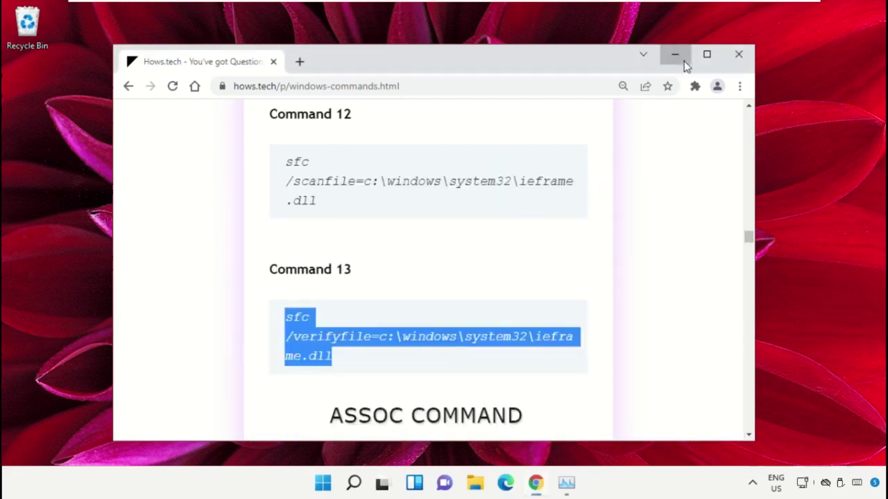
# Step: Minimize the browser, search Windows for Troubleshoot Settings, and open its Other troubleshooters page
pyautogui.click(683, 61)
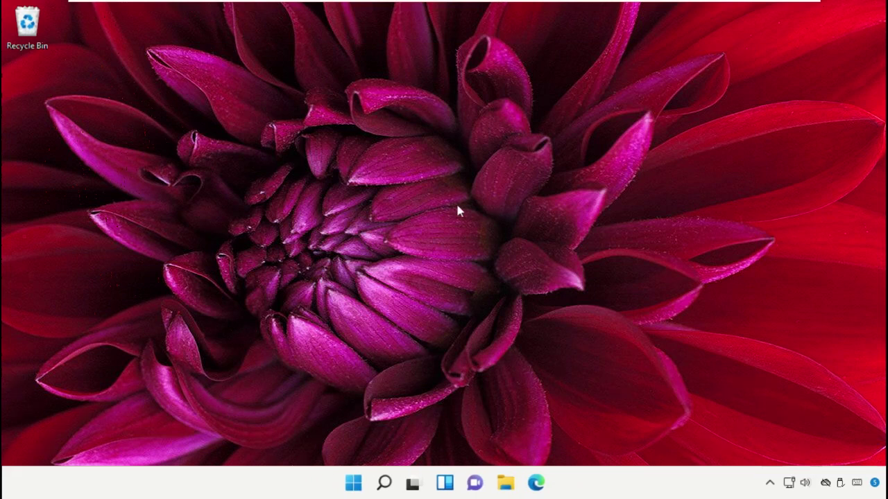
pyautogui.click(383, 484)
pyautogui.write('Troublesh')
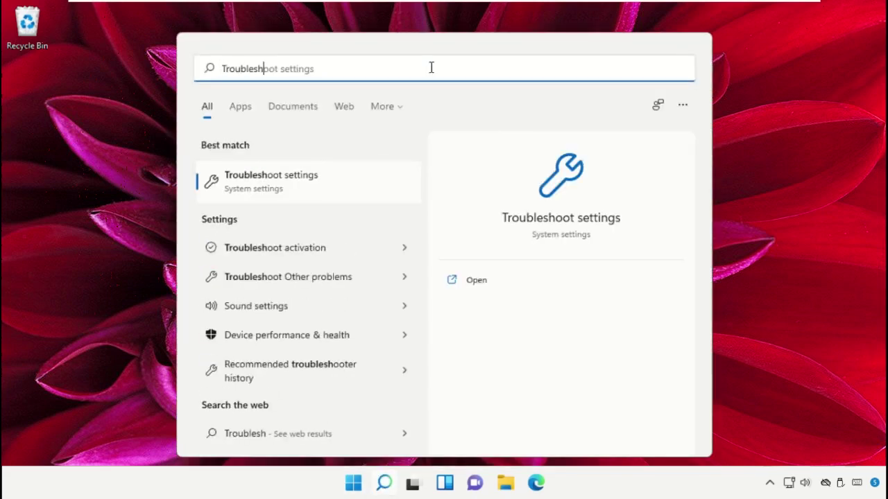
pyautogui.write('oot Settings')
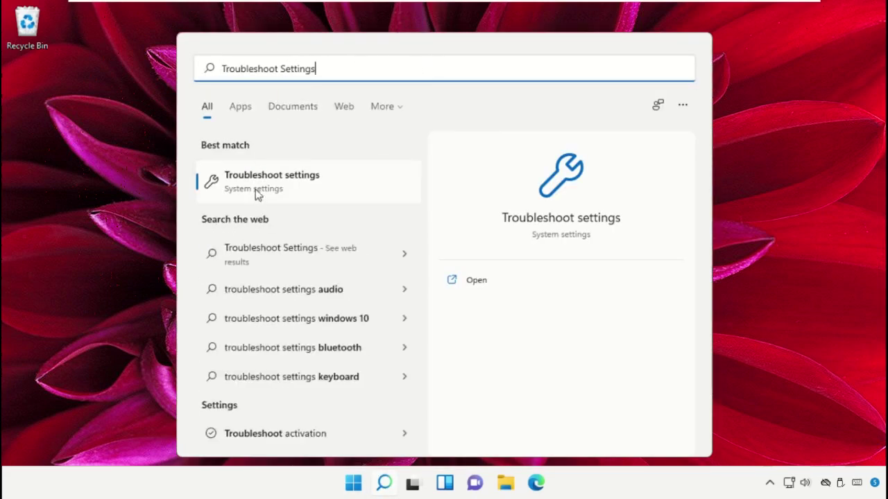
pyautogui.click(256, 197)
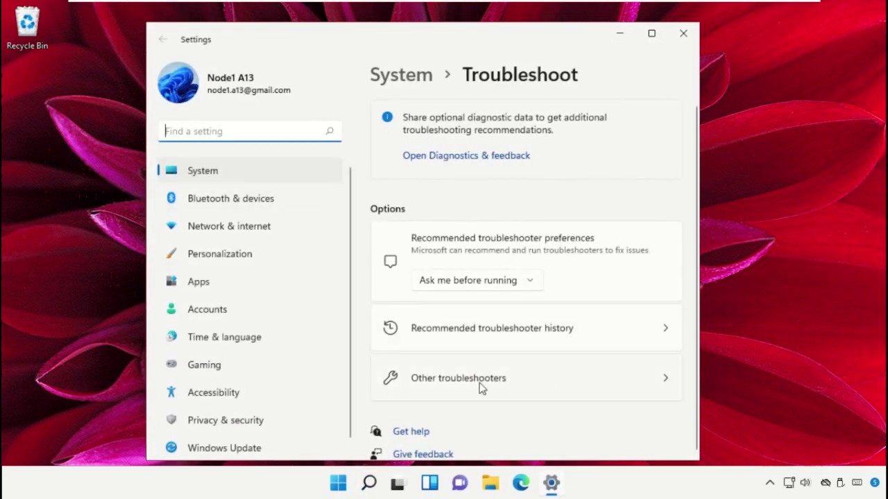
pyautogui.click(511, 387)
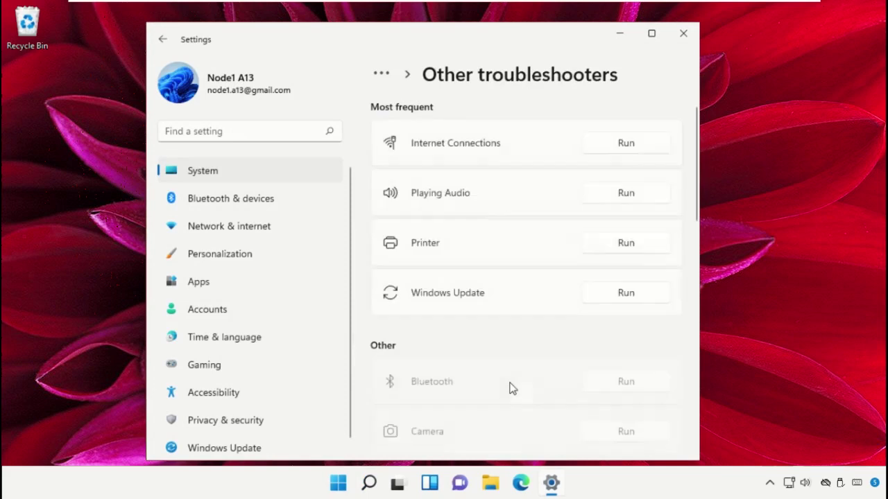
# Step: Run the Windows Store Apps troubleshooter, and close both the troubleshooter and Settings
pyautogui.scroll(-10, 640, 350)
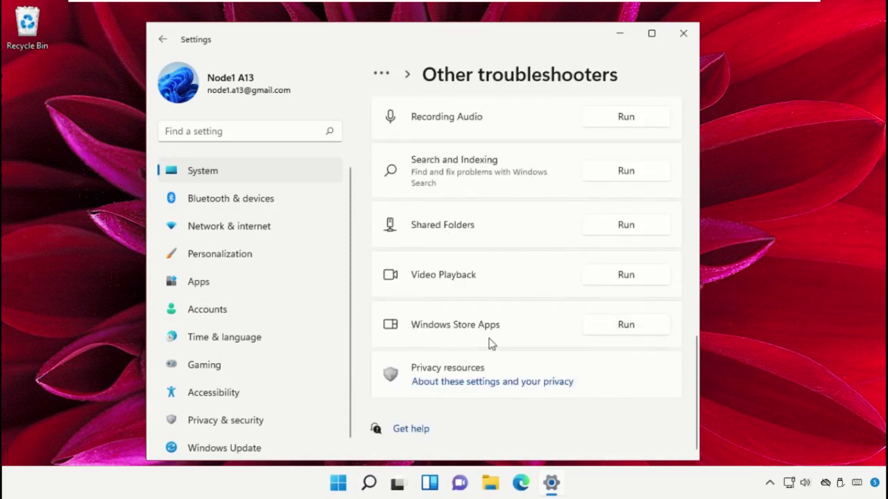
pyautogui.click(640, 327)
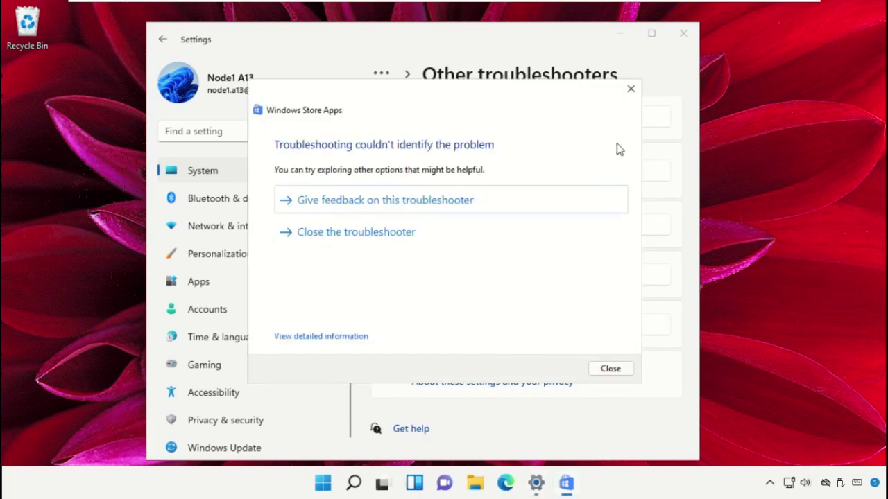
pyautogui.click(631, 90)
pyautogui.click(683, 34)
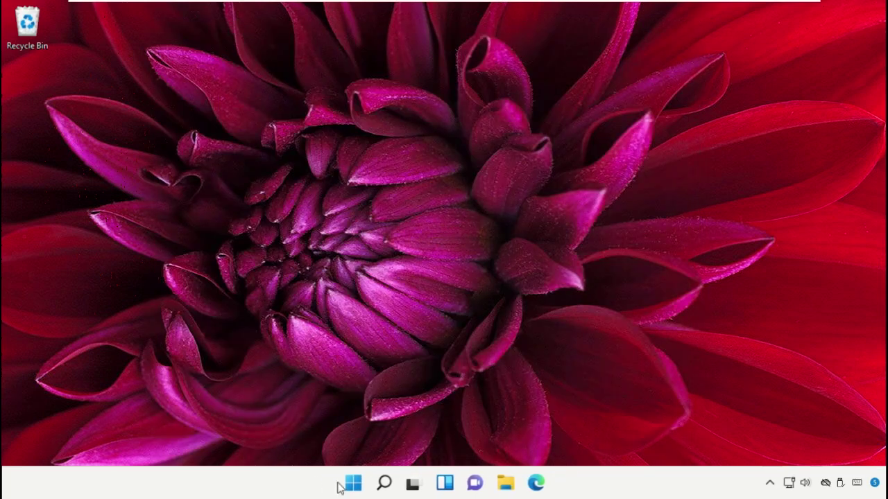
# Step: Search Windows for Services, open the app, and widen the Name column to show the full service names
pyautogui.click(384, 484)
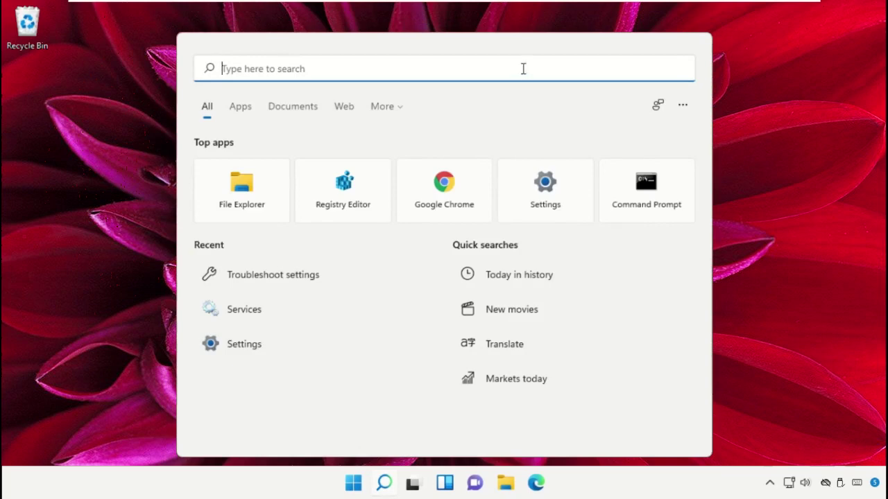
pyautogui.write('Services')
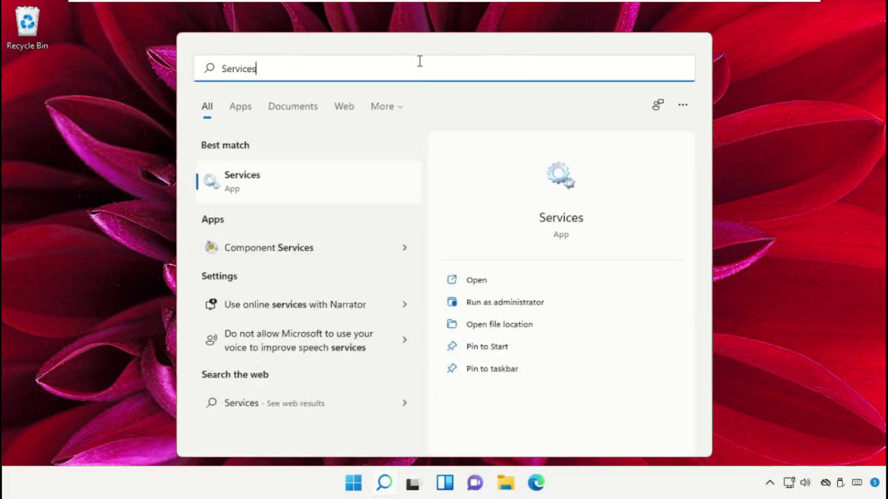
pyautogui.click(318, 178)
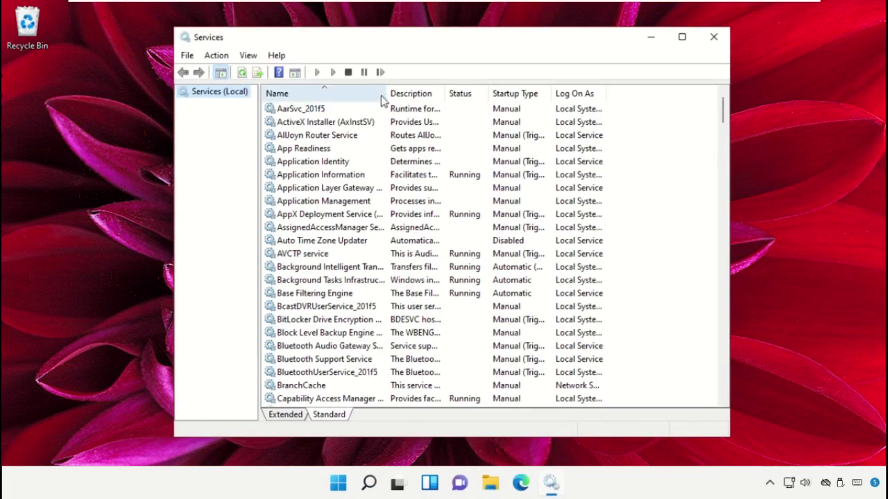
pyautogui.moveTo(387, 93); pyautogui.dragTo(445, 92)
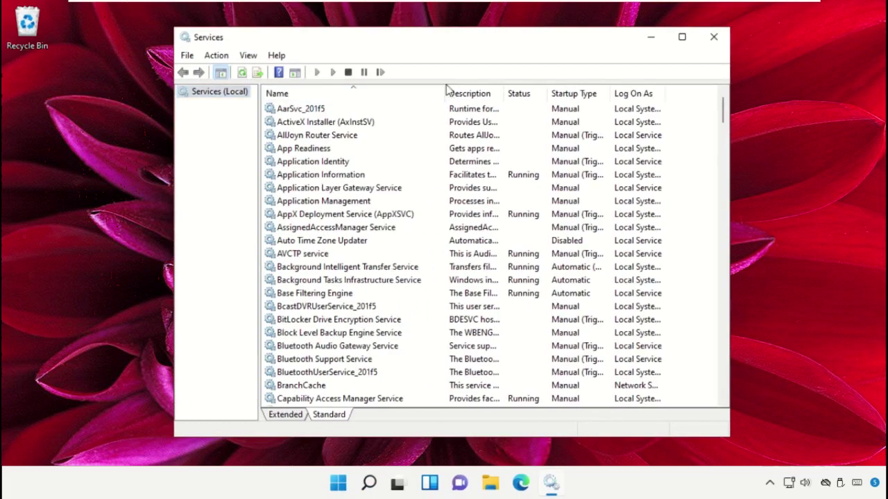
# Step: Set the Windows Update service's startup type to Automatic, start the service, and save its properties
pyautogui.moveTo(723, 111); pyautogui.dragTo(728, 387)
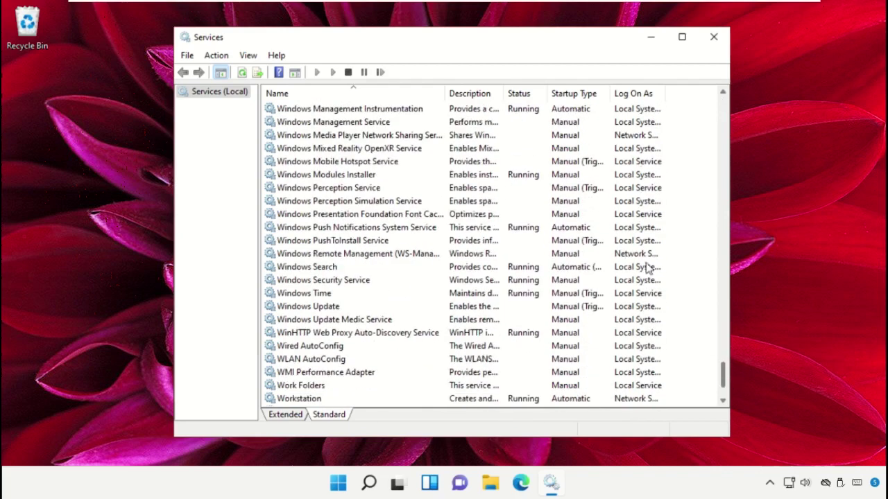
pyautogui.click(333, 307)
pyautogui.rightClick(333, 312)
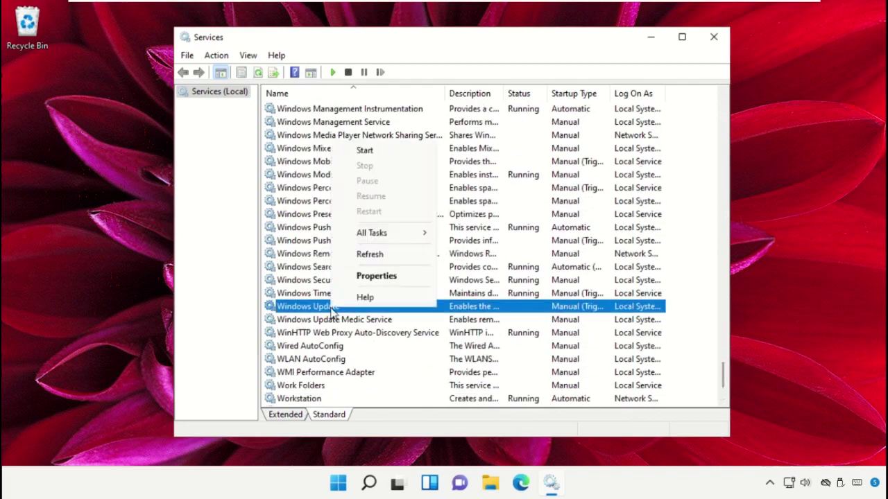
pyautogui.click(375, 276)
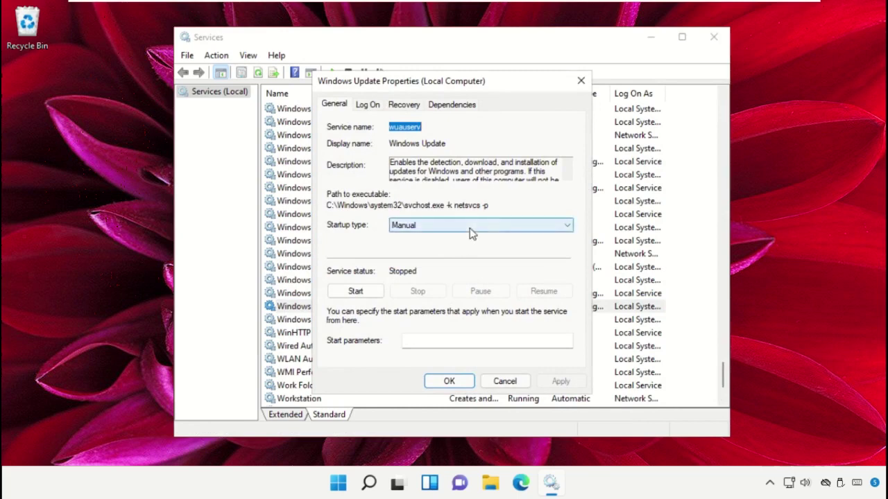
pyautogui.click(469, 227)
pyautogui.click(456, 250)
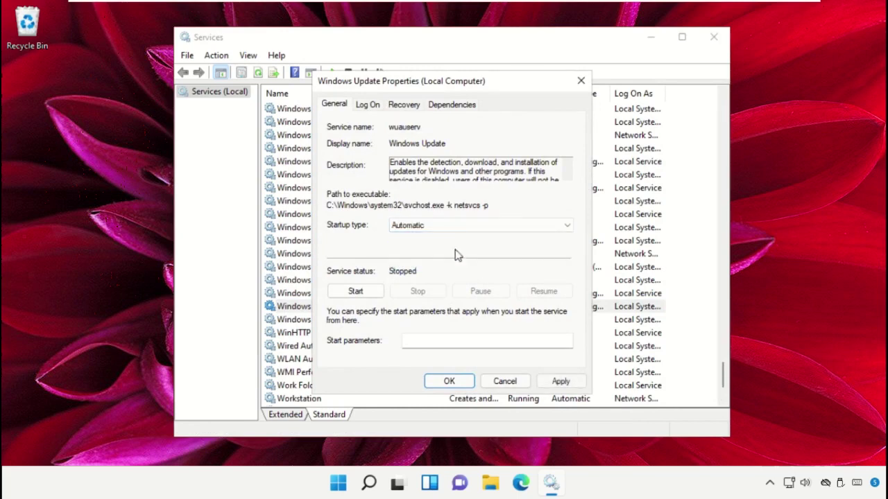
pyautogui.click(356, 290)
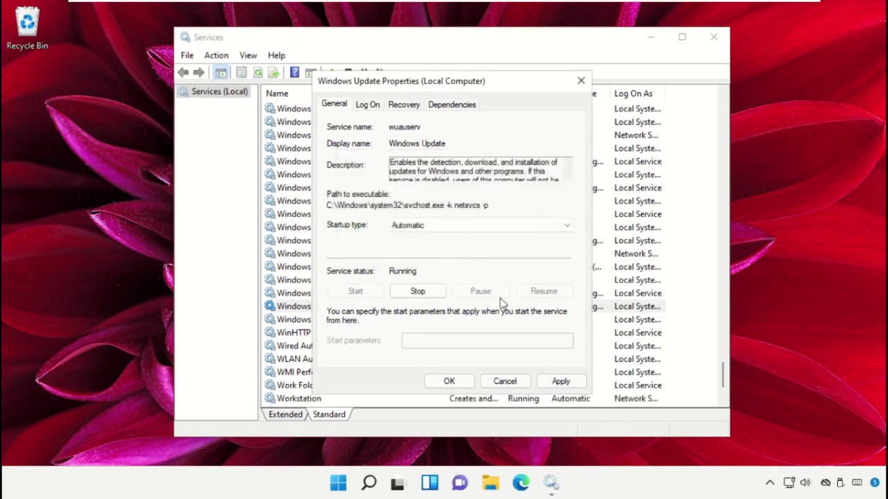
pyautogui.click(560, 383)
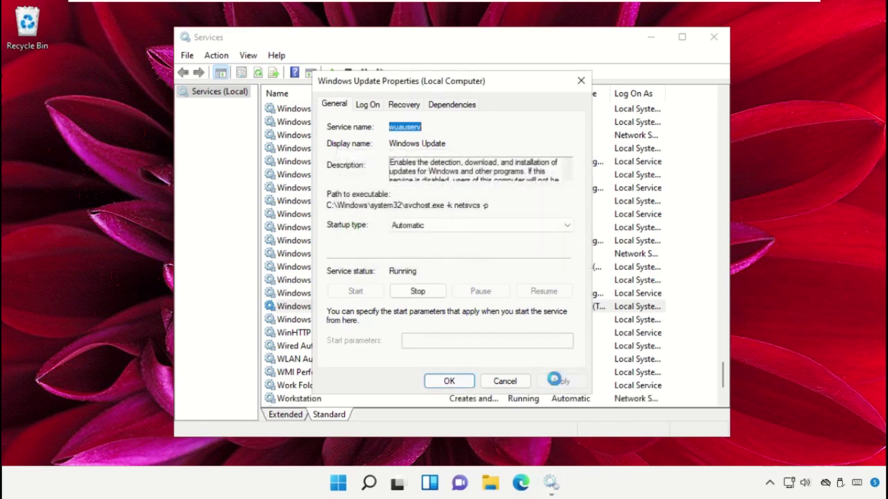
pyautogui.click(447, 381)
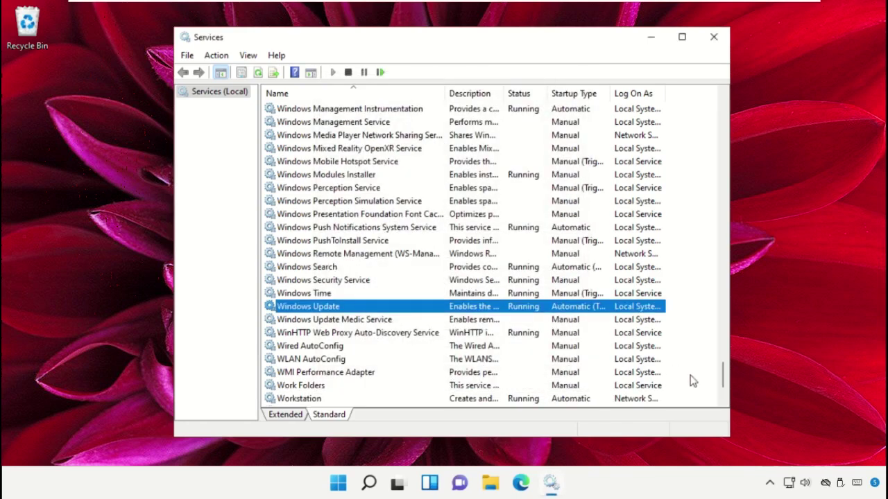
# Step: Set the Background Intelligent Transfer Service's startup type to Automatic (Delayed Start), save its properties, and close Services
pyautogui.moveTo(724, 384); pyautogui.dragTo(736, 121)
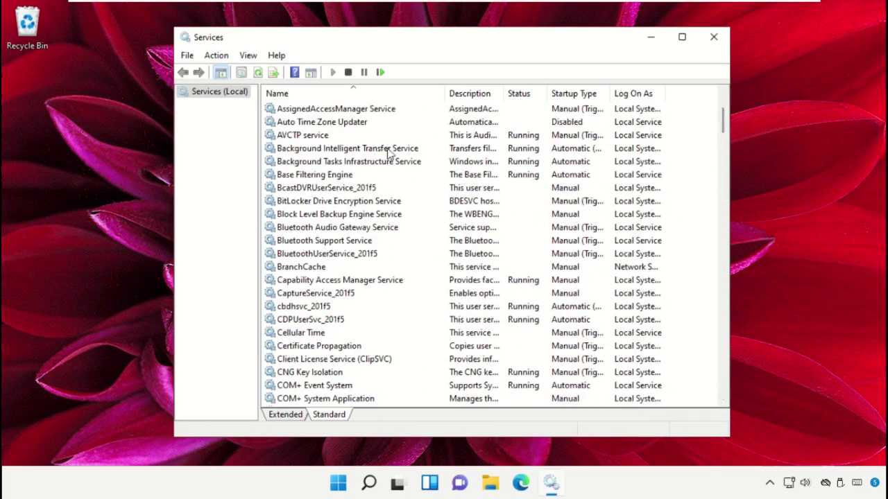
pyautogui.click(390, 149)
pyautogui.rightClick(359, 151)
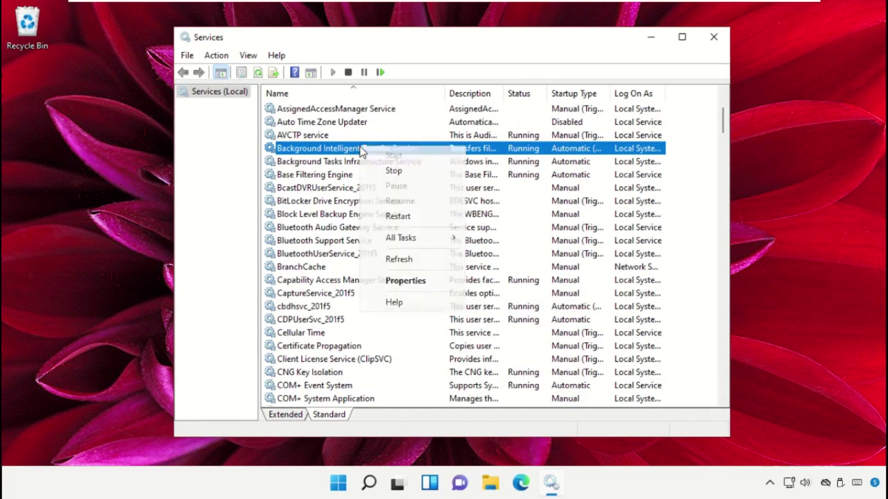
pyautogui.click(407, 283)
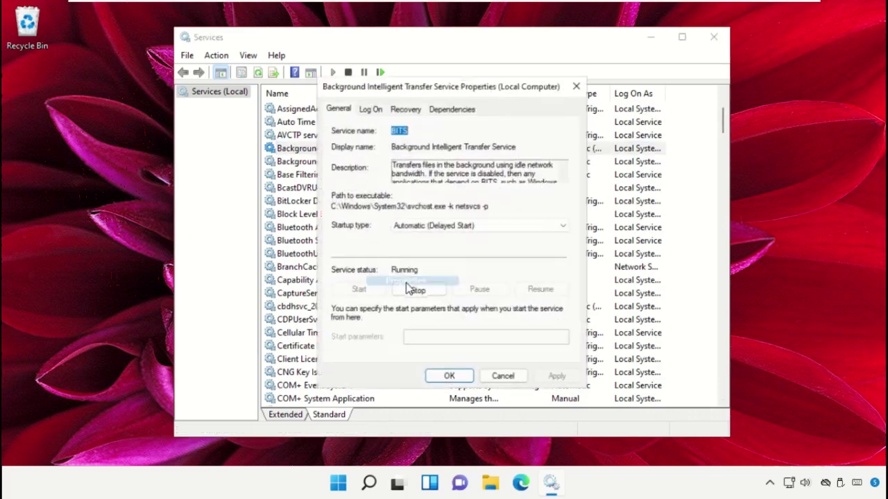
pyautogui.click(420, 226)
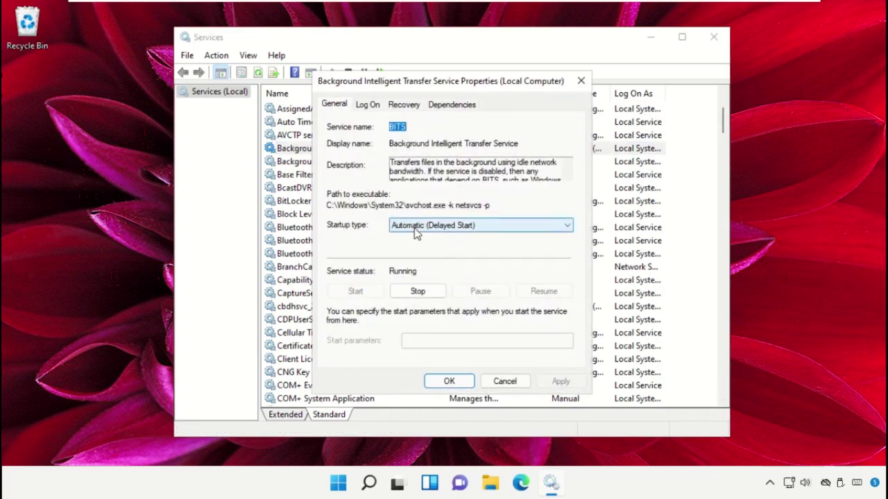
pyautogui.click(425, 239)
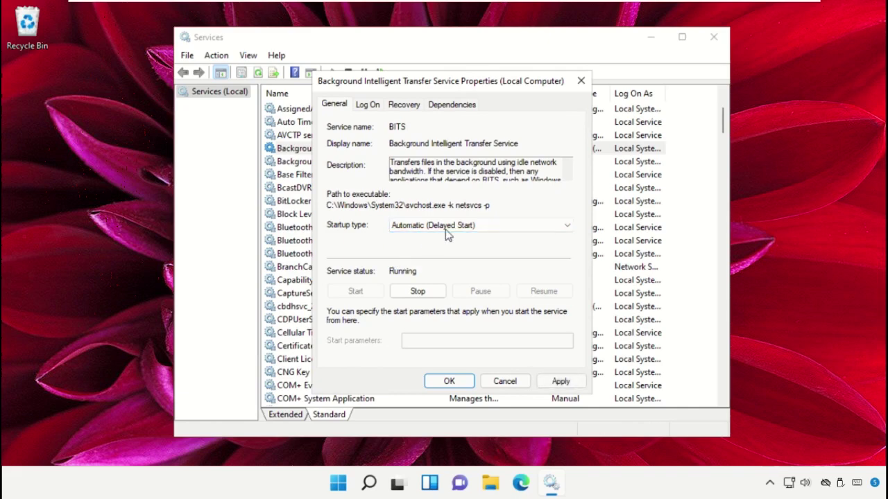
pyautogui.click(560, 381)
pyautogui.click(473, 381)
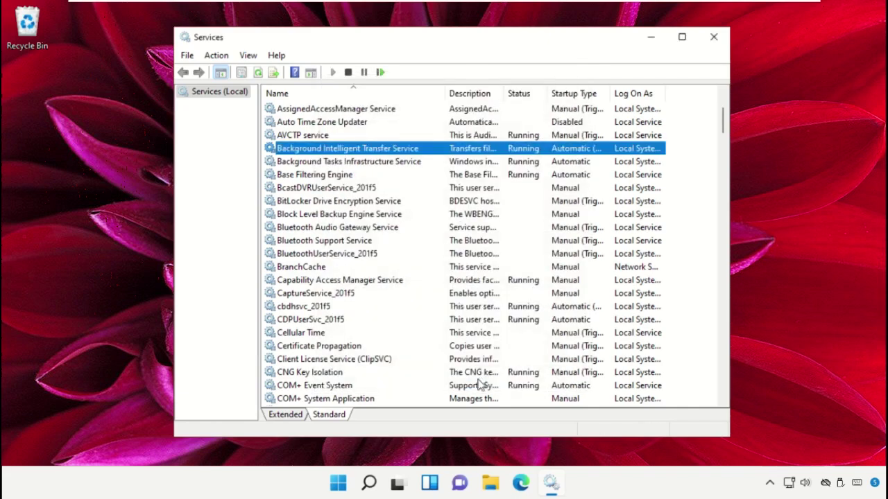
pyautogui.click(457, 281)
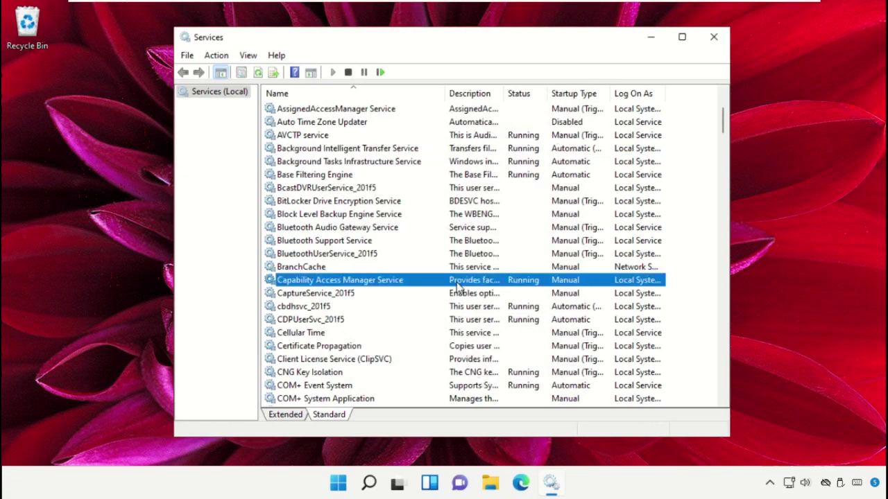
pyautogui.click(713, 38)
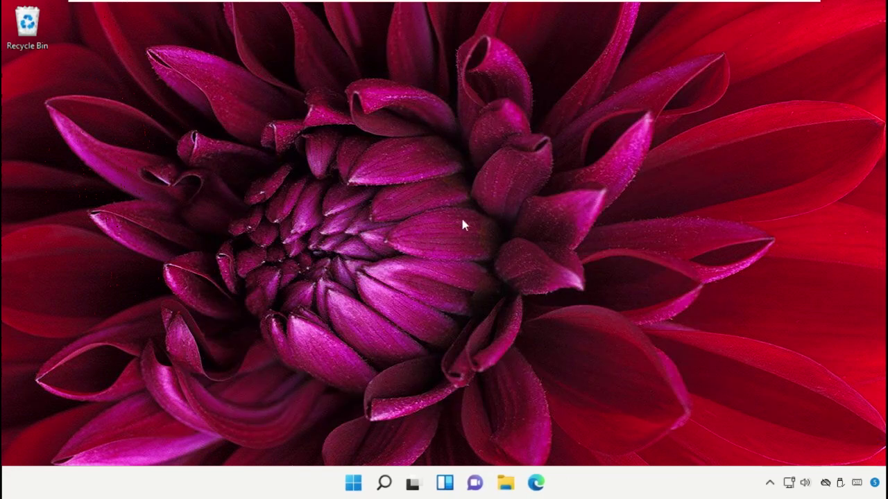
# Step: Search Windows for Cmd, open Command Prompt as administrator, and move its window slightly up the screen
pyautogui.click(384, 483)
pyautogui.write('Cmd')
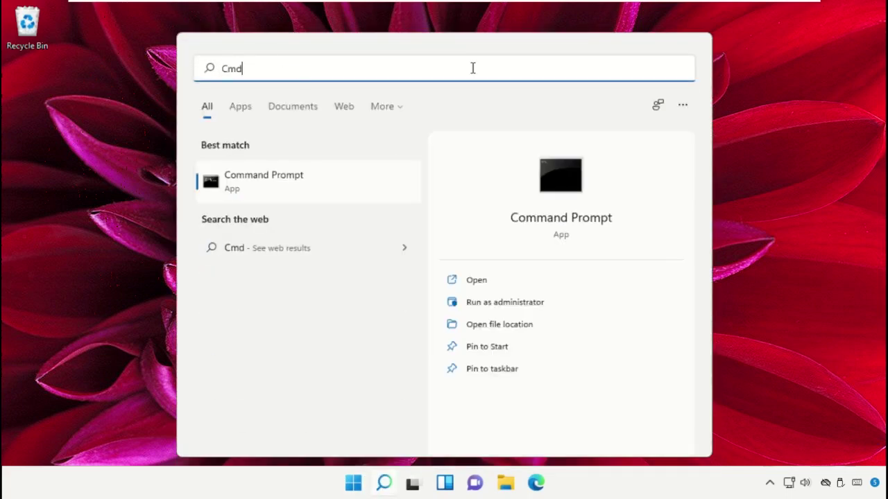
pyautogui.rightClick(243, 197)
pyautogui.click(283, 214)
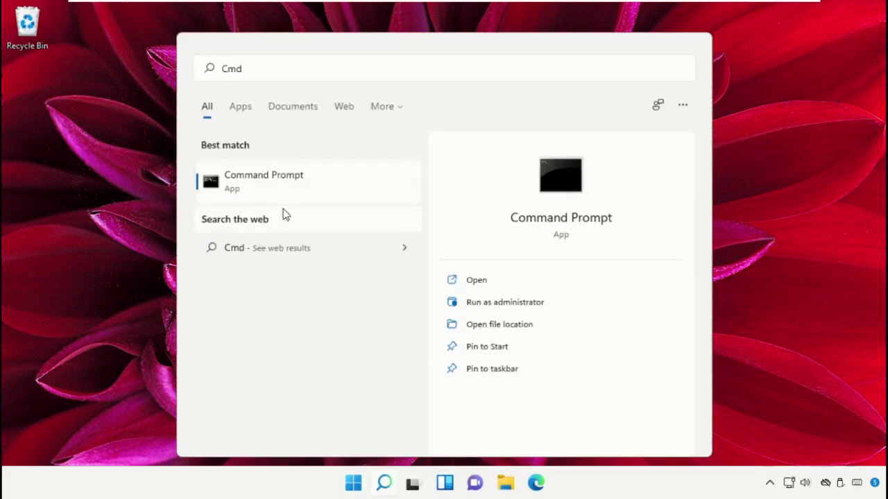
pyautogui.click(360, 341)
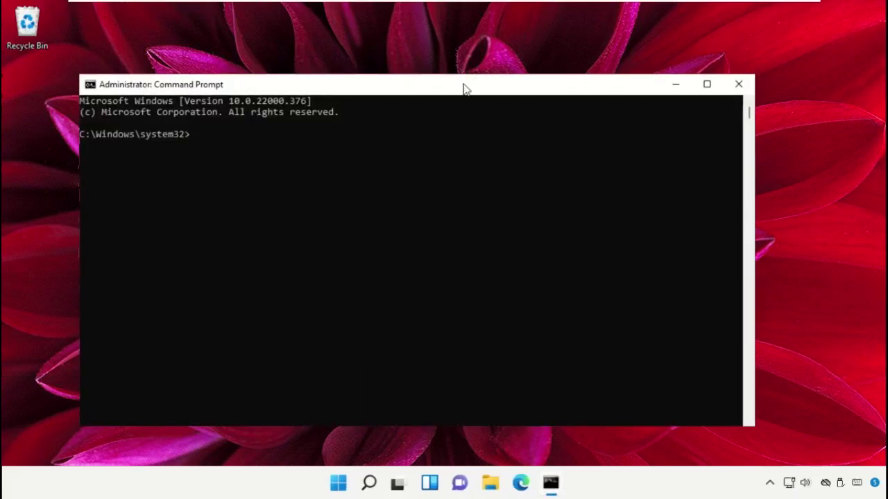
pyautogui.moveTo(465, 88); pyautogui.dragTo(490, 59)
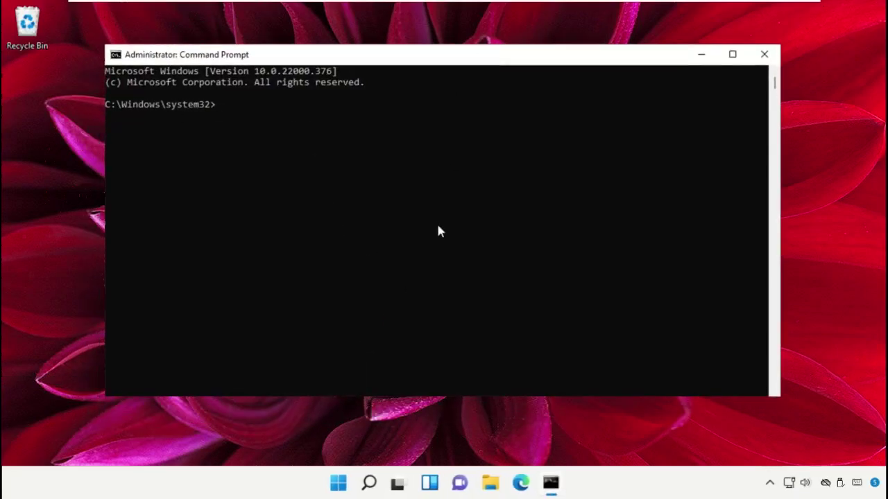
# Step: Paste and run the copied PowerShell command that re-registers Microsoft.WindowsStore from its AppxManifest.xml with Add-AppxPackage -DisableDevelopmentMode -Register
pyautogui.rightClick(453, 54)
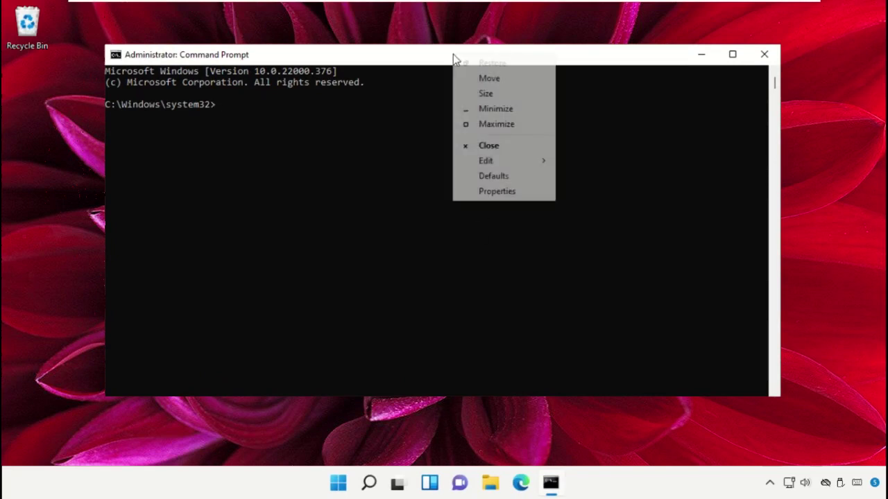
pyautogui.moveTo(513, 170)
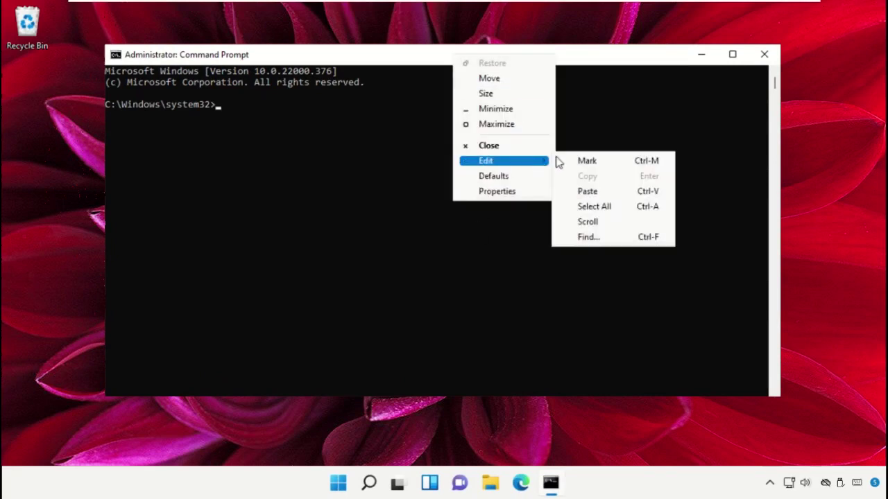
pyautogui.click(585, 191)
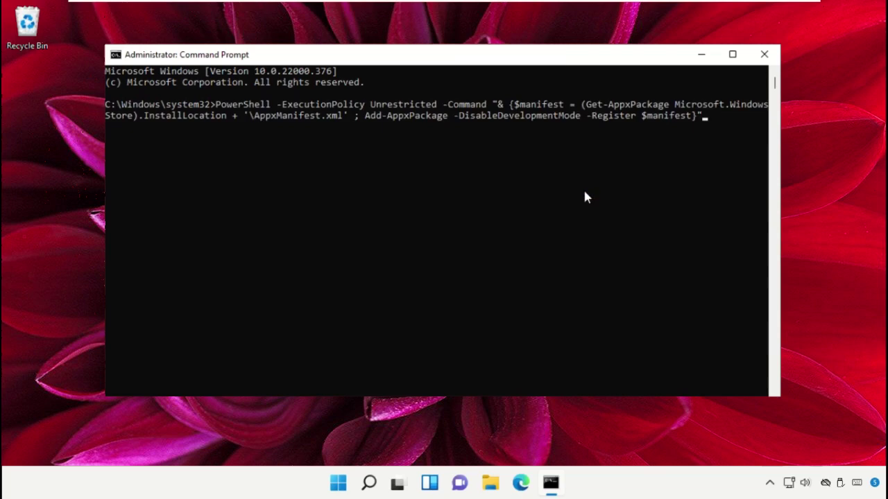
pyautogui.press('Return')
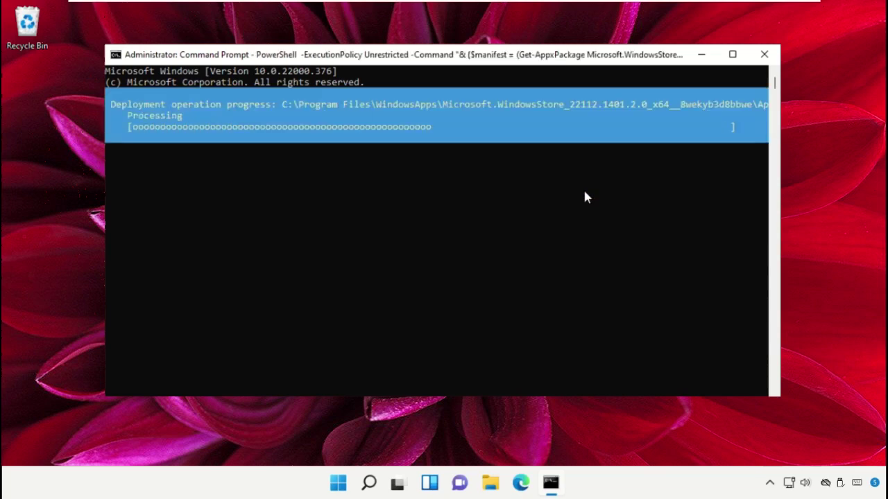
# Step: Close the Command Prompt window and restart the computer
pyautogui.click(763, 54)
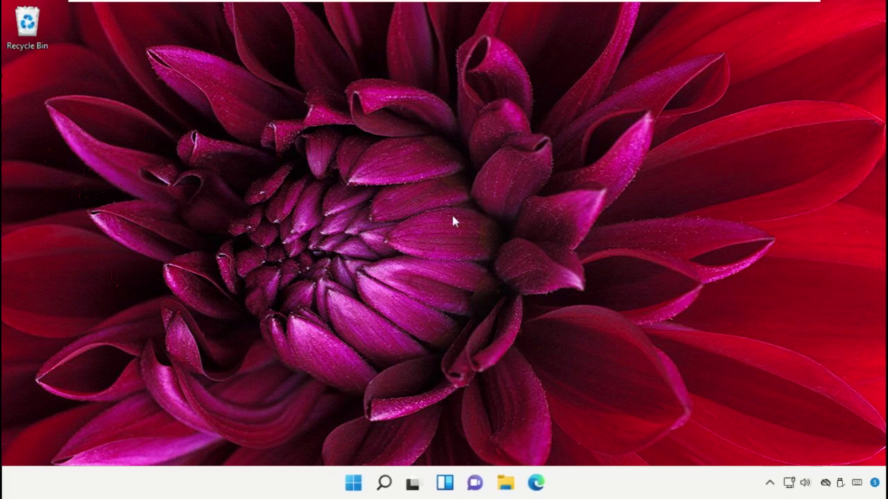
pyautogui.click(353, 483)
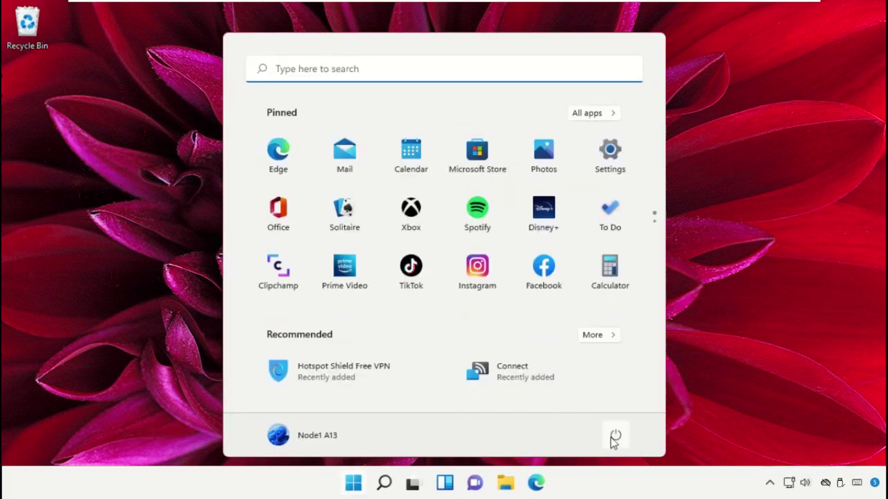
pyautogui.click(615, 435)
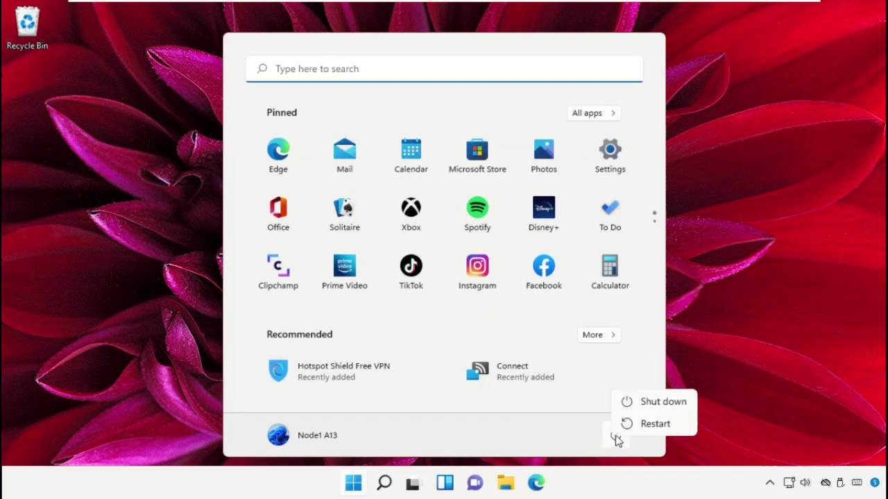
pyautogui.click(651, 424)
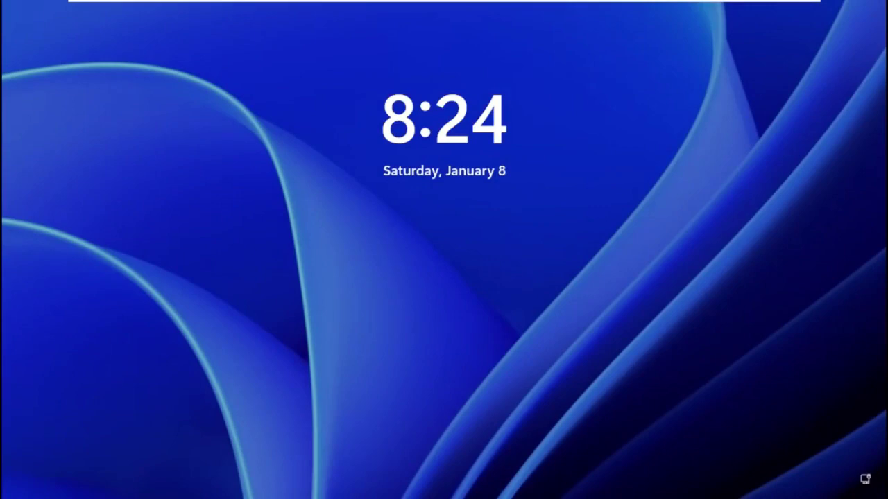
# Step: Dismiss the lock screen and enter the account PIN to sign in to Windows
pyautogui.press('space')
pyautogui.write('***')
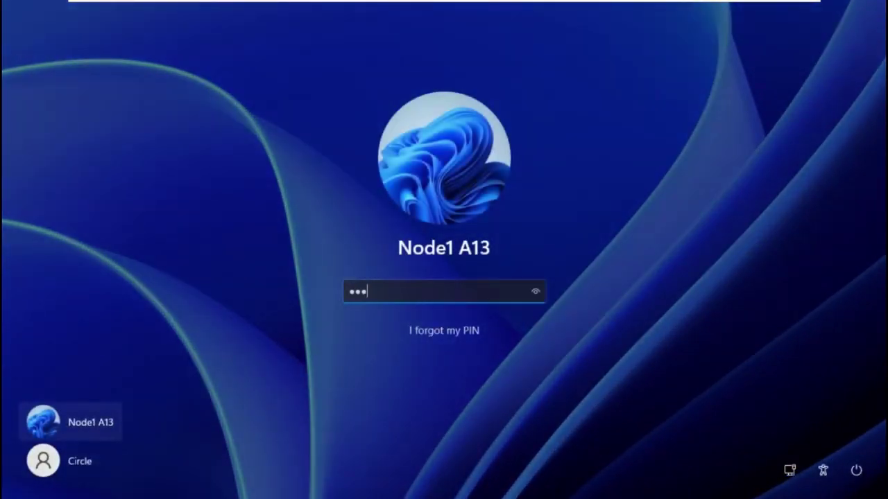
pyautogui.write('**')
pyautogui.write('*')
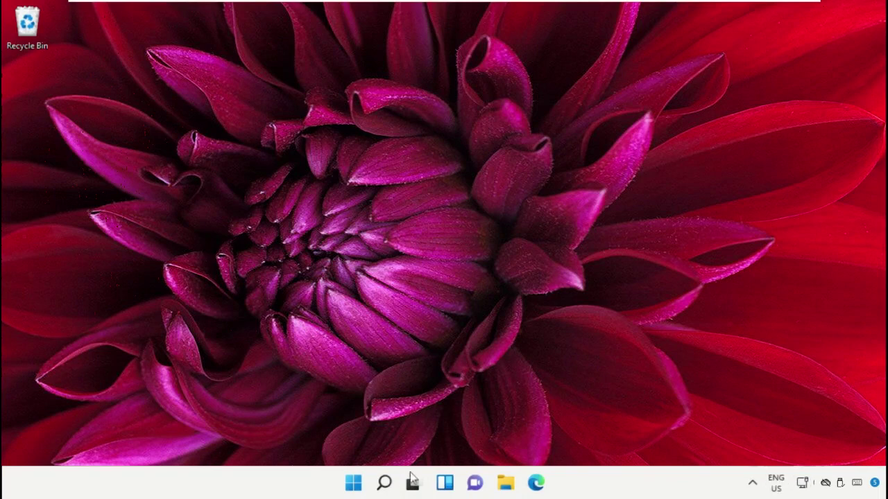
# Step: Bring up the power options to restart the computer once more
pyautogui.click(355, 484)
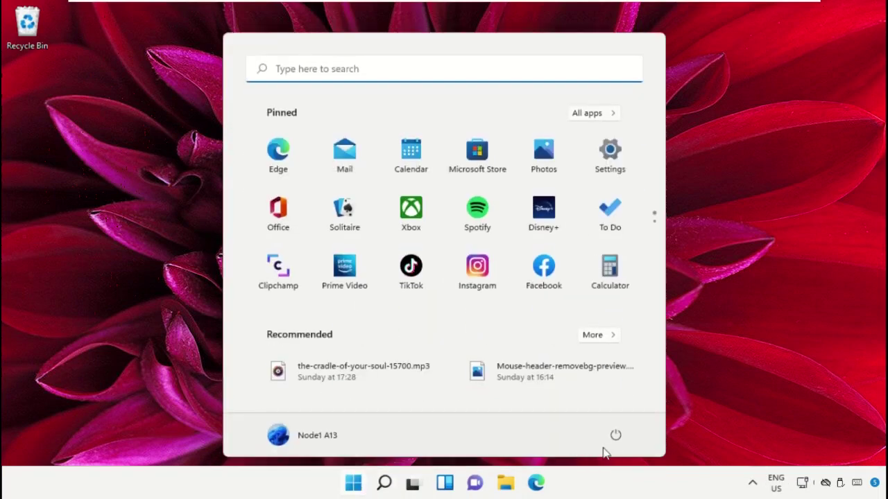
pyautogui.click(615, 437)
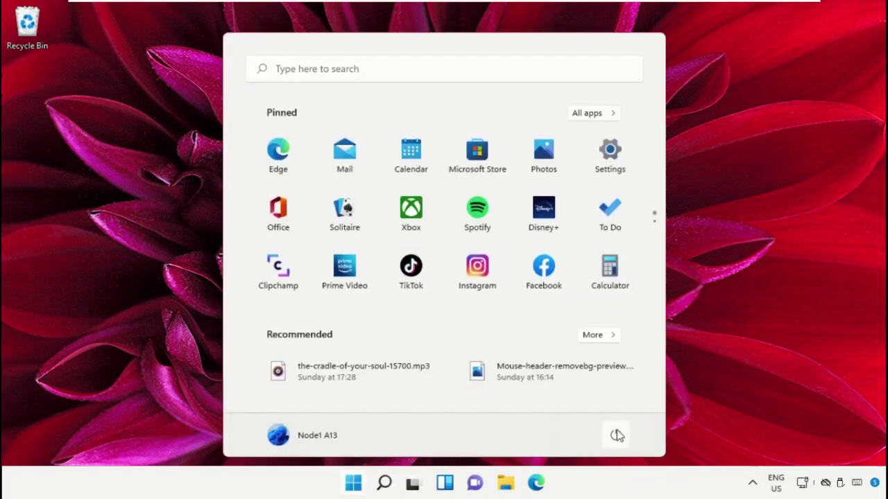
pyautogui.click(617, 436)
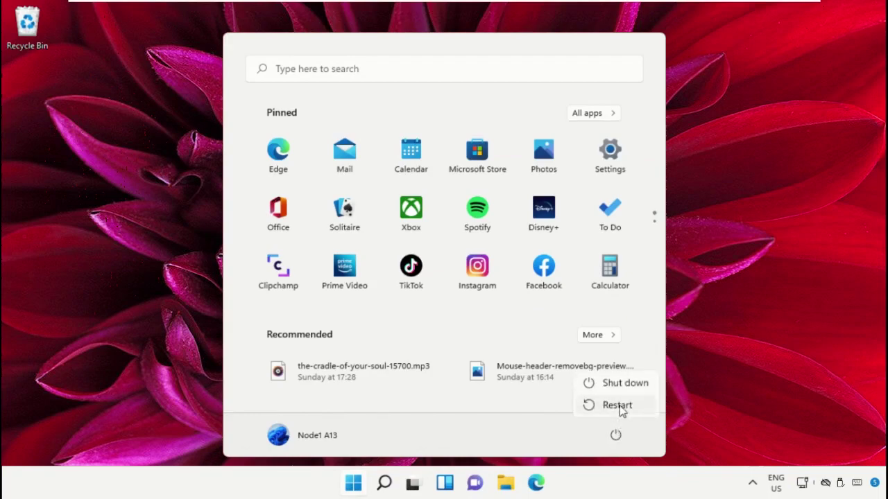